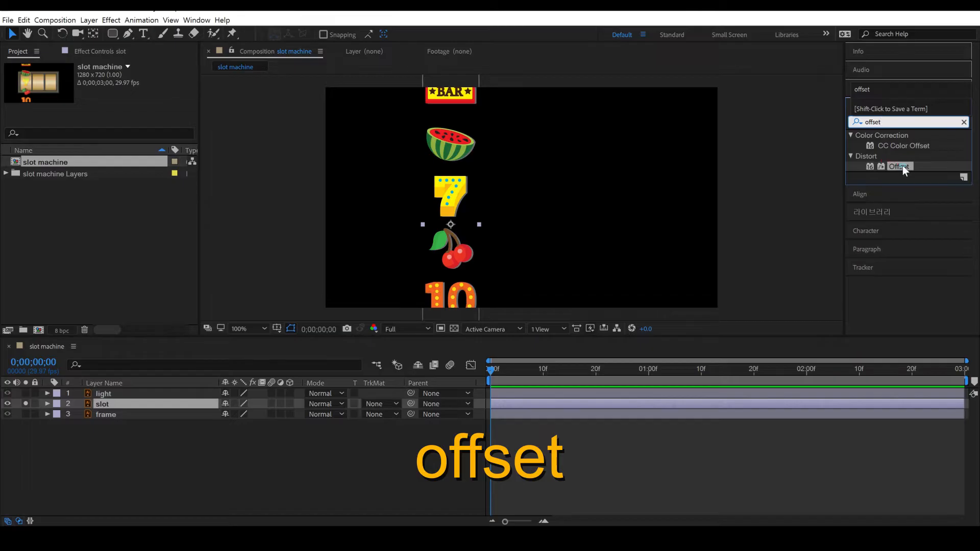
# - Apply the Offset effect to the slot layer and keyframe Shift Center To at 92.0, 668.5 at time 0;00;00;00
pyautogui.moveTo(903, 170); pyautogui.dragTo(453, 224)
pyautogui.moveTo(151, 88); pyautogui.dragTo(324, 139)
pyautogui.moveTo(491, 372); pyautogui.dragTo(466, 366)
pyautogui.click(25, 88)
# - Set Shift Center To's vertical value to 5000 at 0;00;02;29 and preview the reel animation
pyautogui.moveTo(551, 376); pyautogui.dragTo(975, 421)
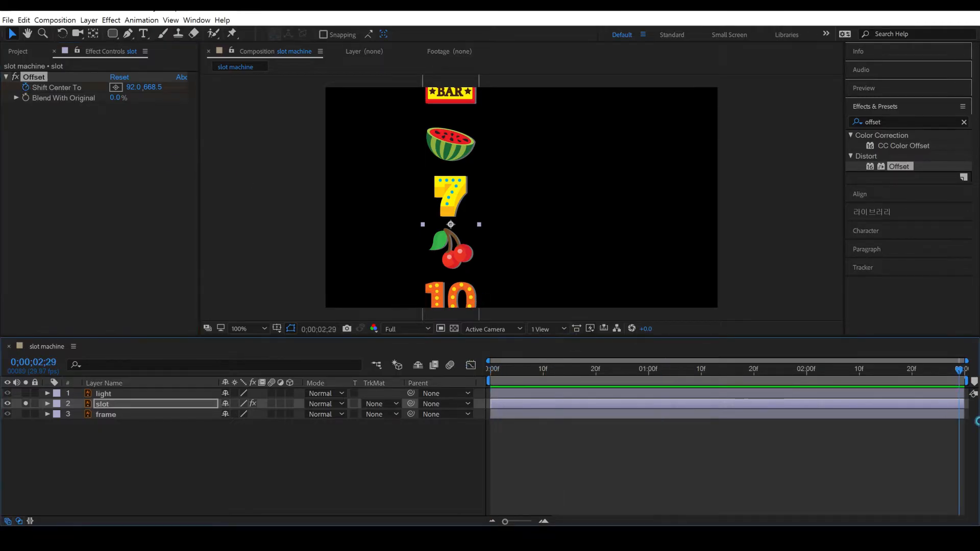
pyautogui.moveTo(151, 88)
pyautogui.mouseDown()
pyautogui.moveTo(615, 146)
pyautogui.moveTo(141, 92)
pyautogui.mouseUp()
pyautogui.click(155, 88)
pyautogui.write('5000')
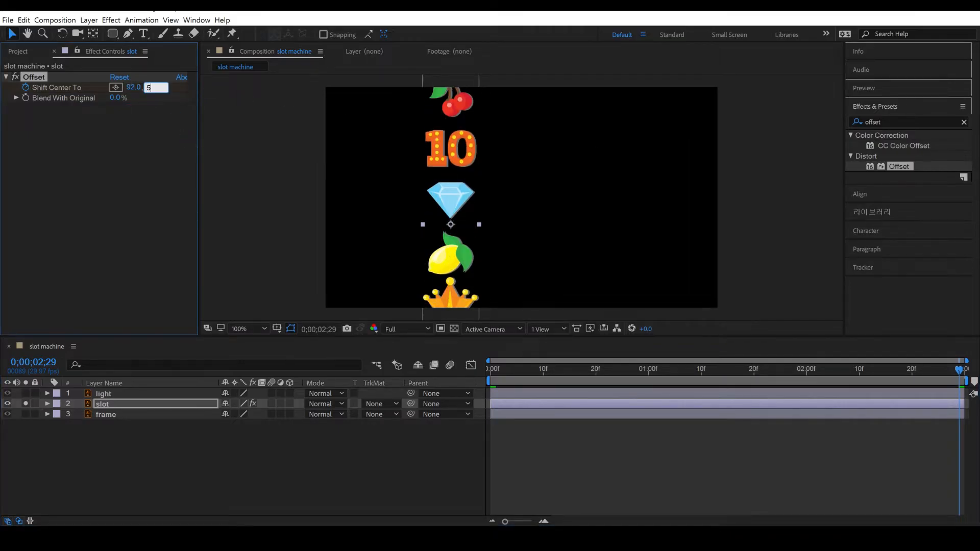
pyautogui.click(222, 192)
pyautogui.press('space')
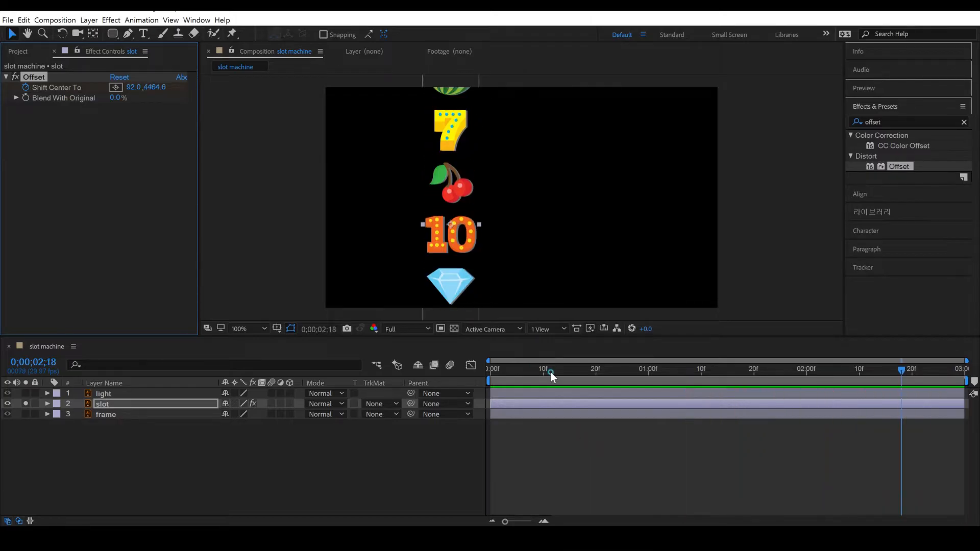
pyautogui.press('space')
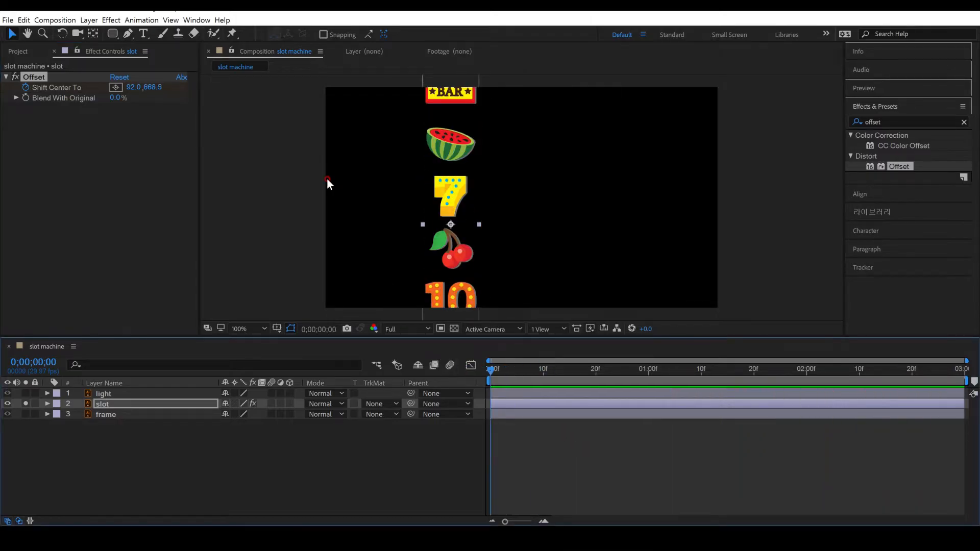
# - Set the keyframe velocity's incoming influence to 100% for both Shift Center To keyframes of the slot layer
pyautogui.press('u')
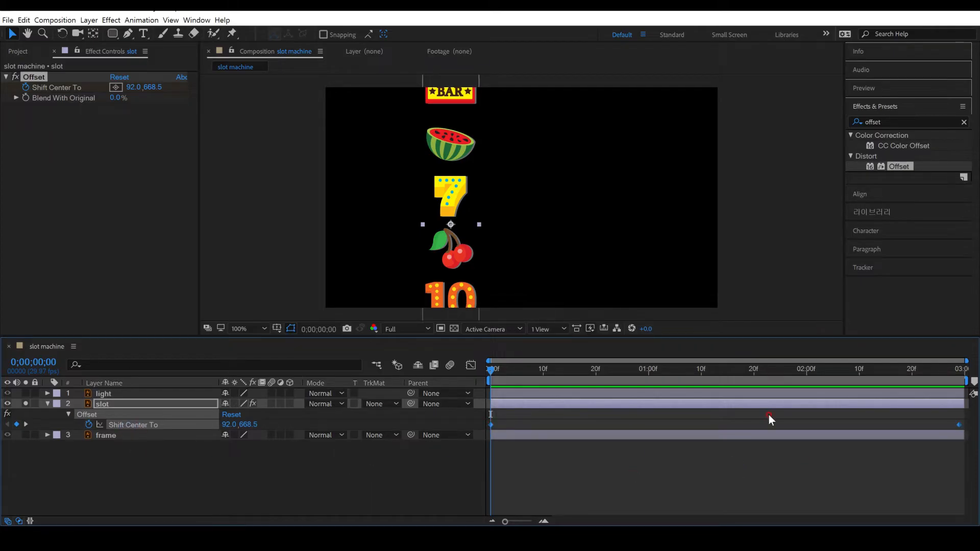
pyautogui.rightClick(491, 424)
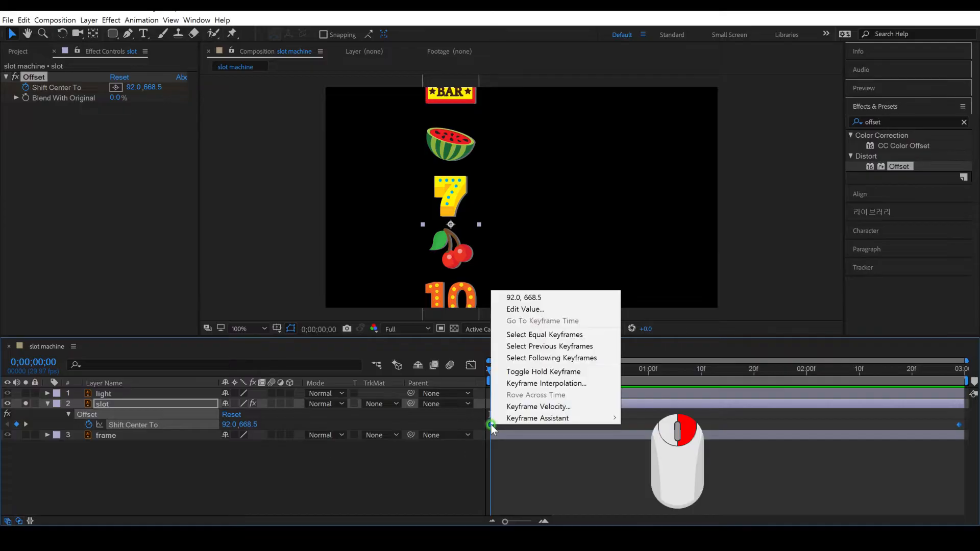
pyautogui.click(583, 406)
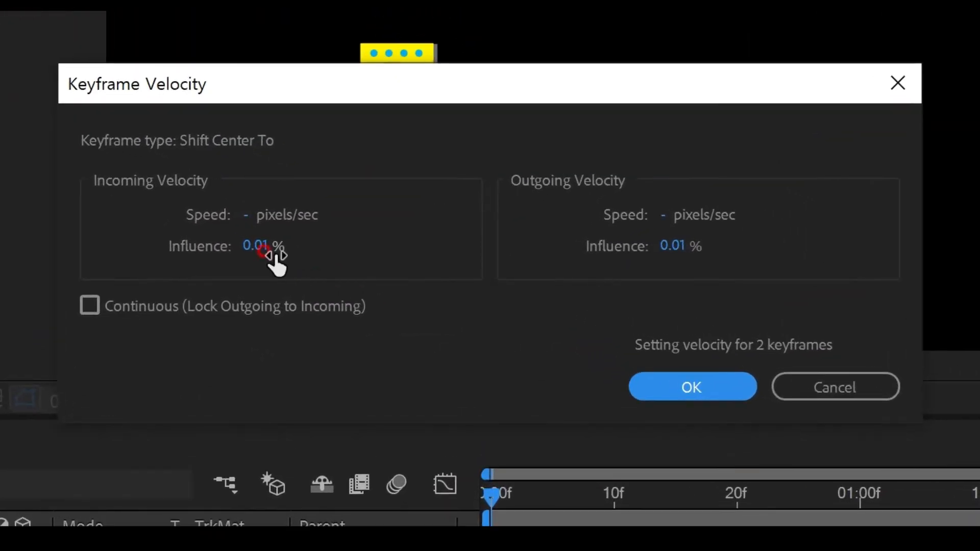
pyautogui.moveTo(275, 255); pyautogui.dragTo(777, 295)
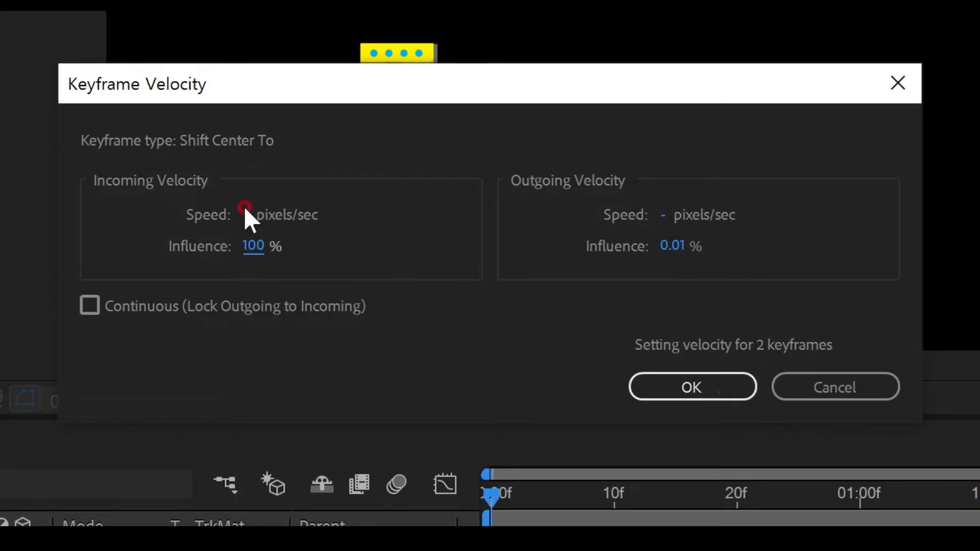
pyautogui.click(692, 389)
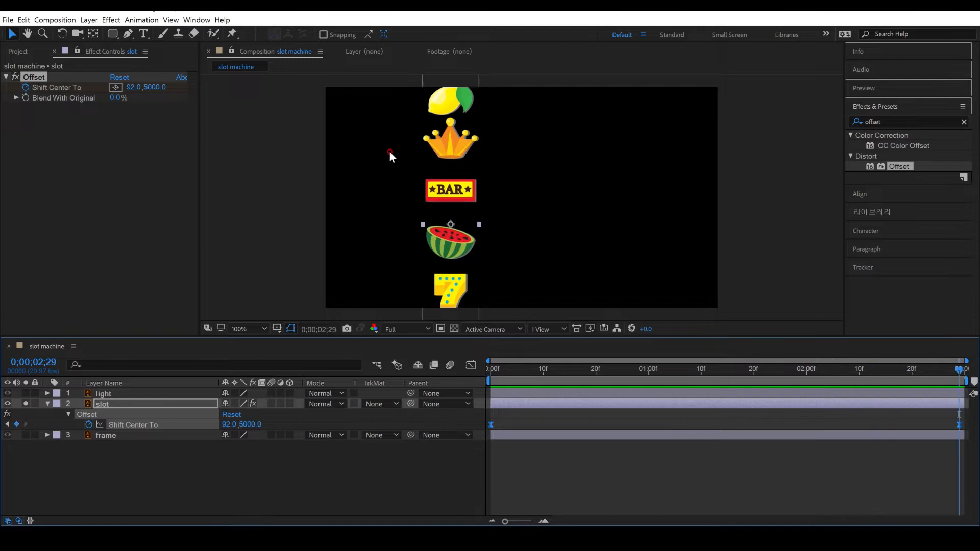
# - Turn off solo on the slot layer, set the final keyframe's vertical Shift Center To value to 6025, and preview the spin
pyautogui.moveTo(161, 87); pyautogui.dragTo(730, 152)
pyautogui.click(28, 403)
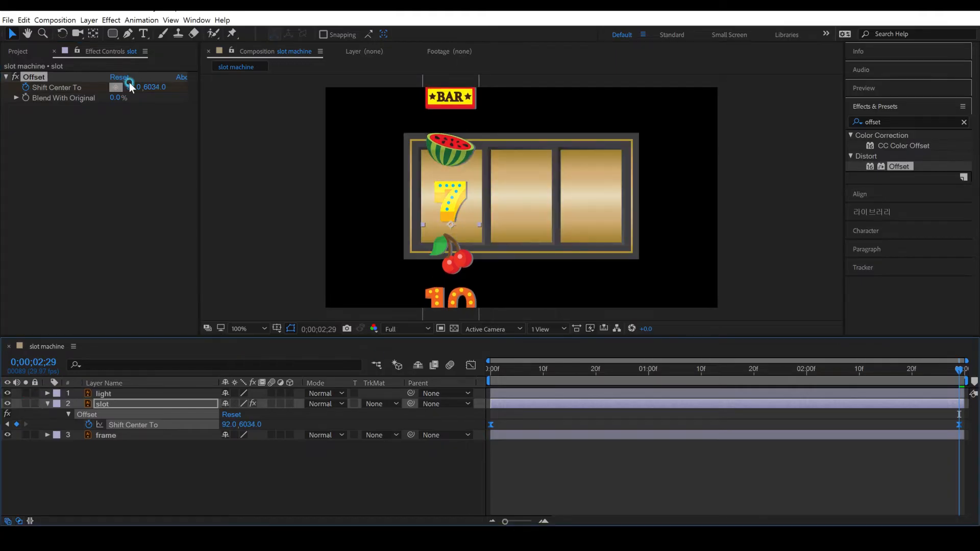
pyautogui.moveTo(153, 86); pyautogui.dragTo(169, 87)
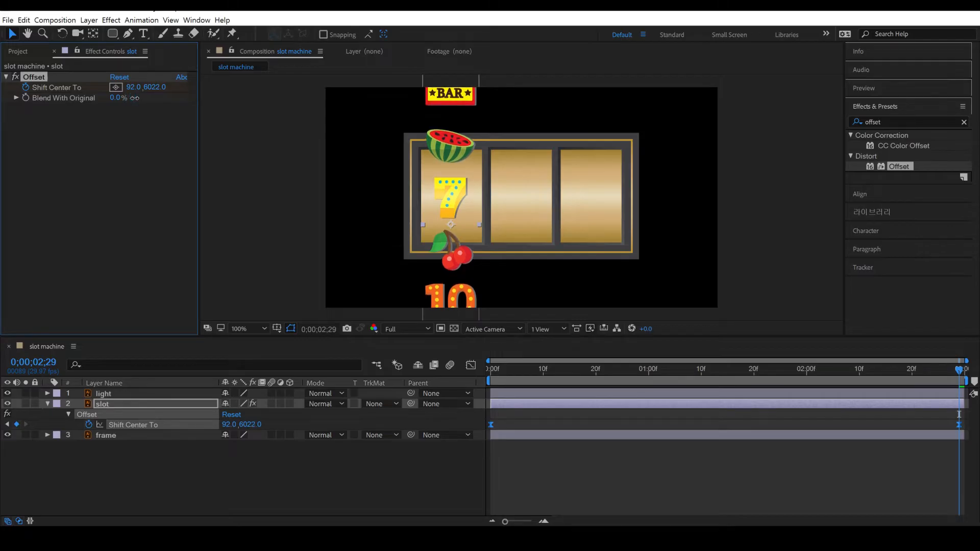
pyautogui.press('space')
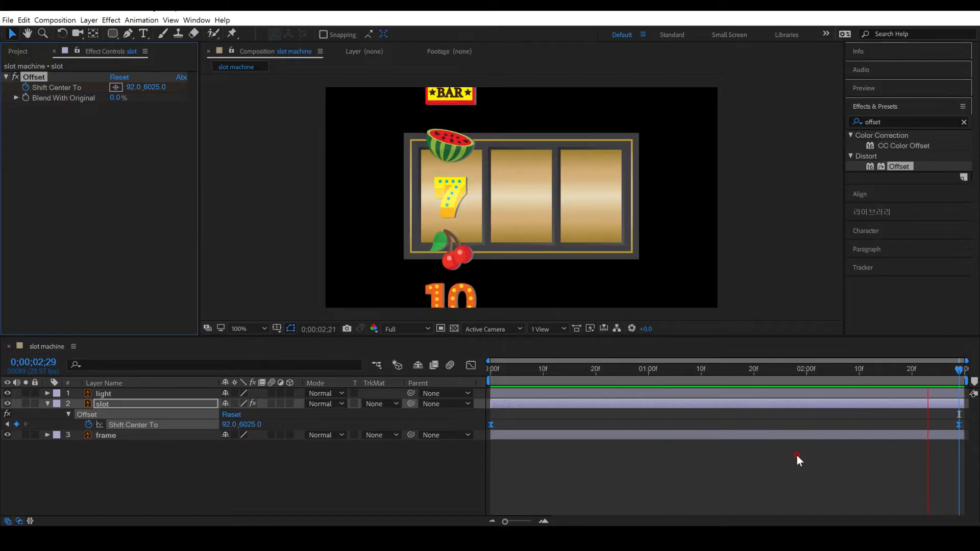
pyautogui.moveTo(587, 375); pyautogui.dragTo(967, 429)
# - With no layer selected, draw a rectangle shape exactly covering the first reel window of the slot machine
pyautogui.click(527, 227)
pyautogui.click(544, 470)
pyautogui.moveTo(112, 33); pyautogui.dragTo(138, 35)
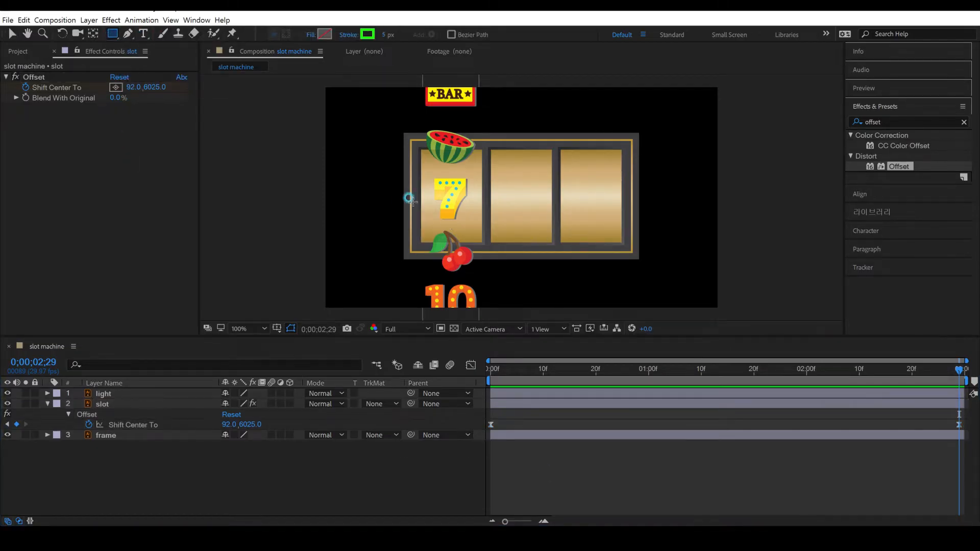
pyautogui.press('.')
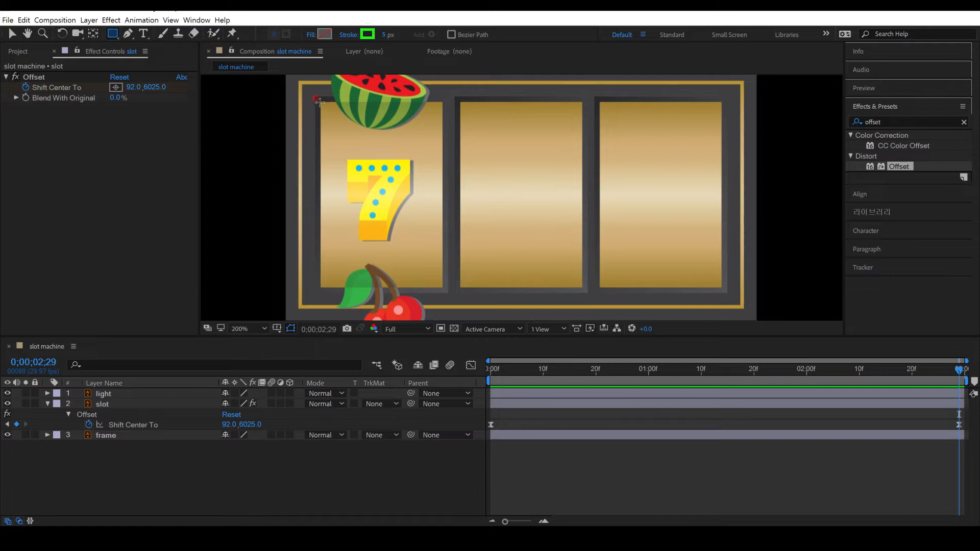
pyautogui.moveTo(319, 100); pyautogui.dragTo(441, 286)
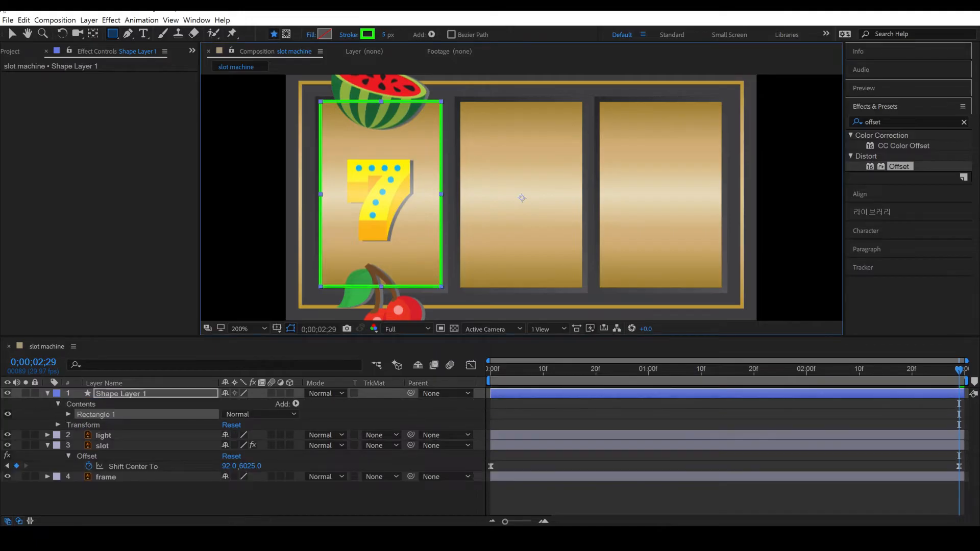
pyautogui.click(11, 35)
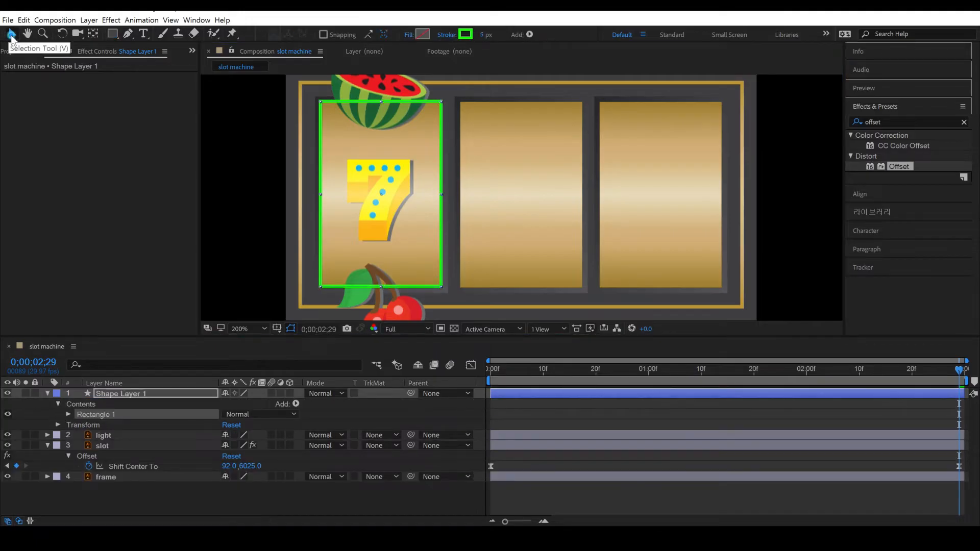
# - Give the rectangle a solid color fill and set its stroke to None
pyautogui.click(408, 34)
pyautogui.click(444, 234)
pyautogui.click(465, 306)
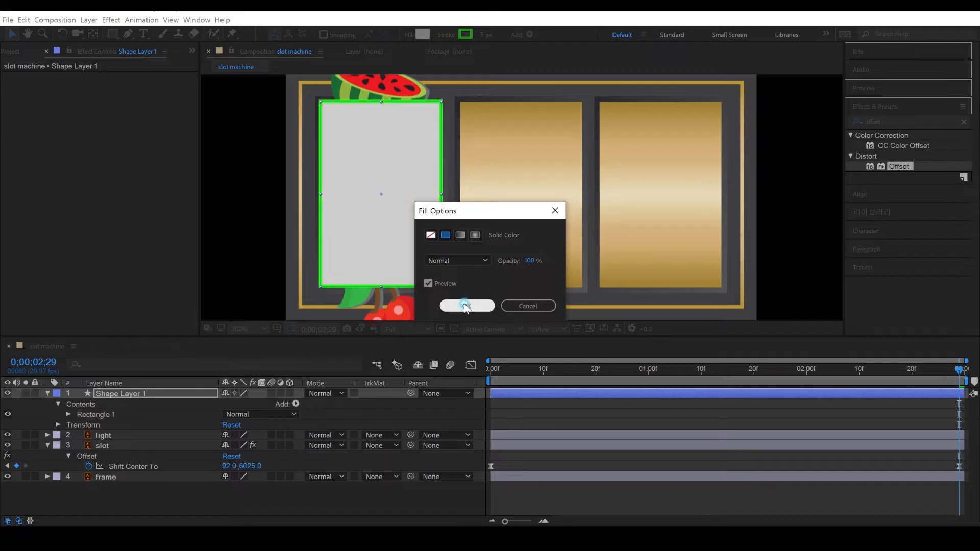
pyautogui.click(448, 34)
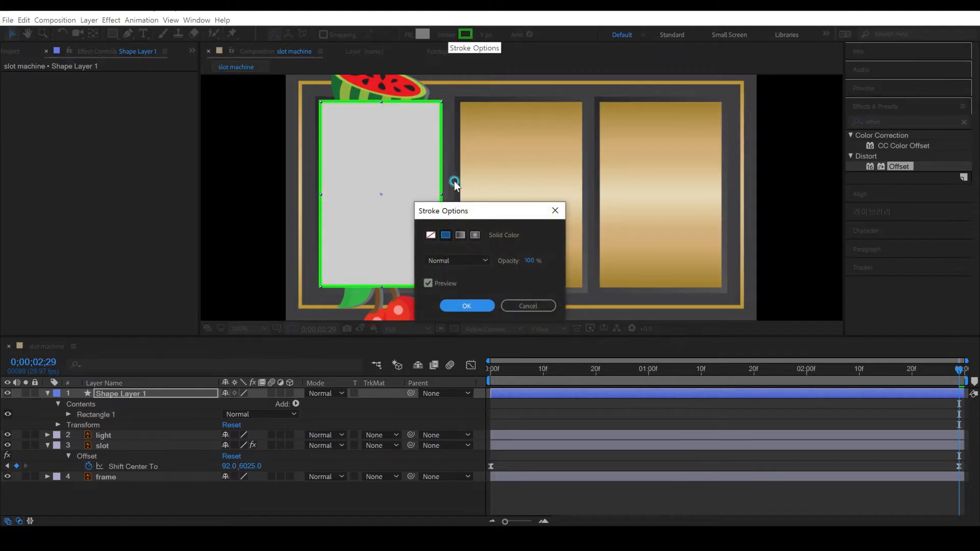
pyautogui.click(430, 235)
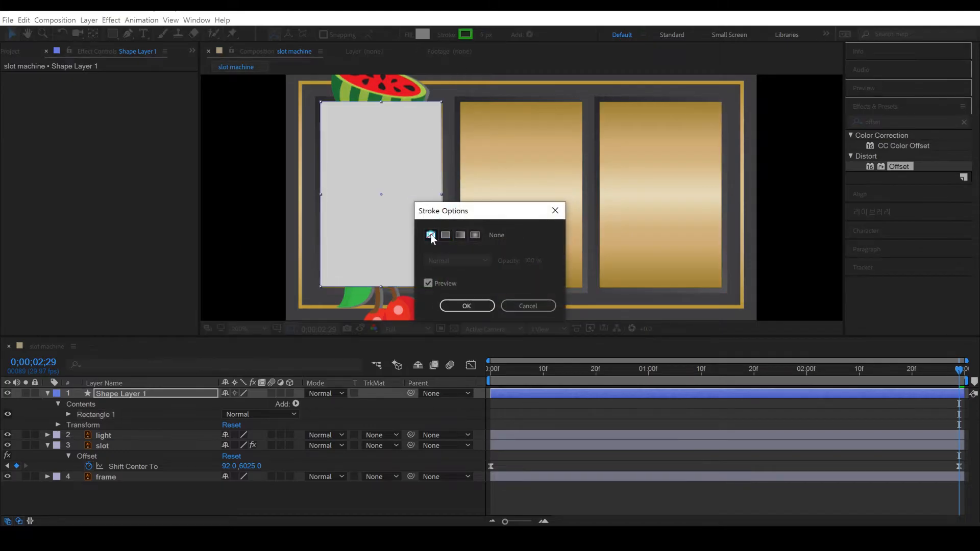
pyautogui.click(467, 305)
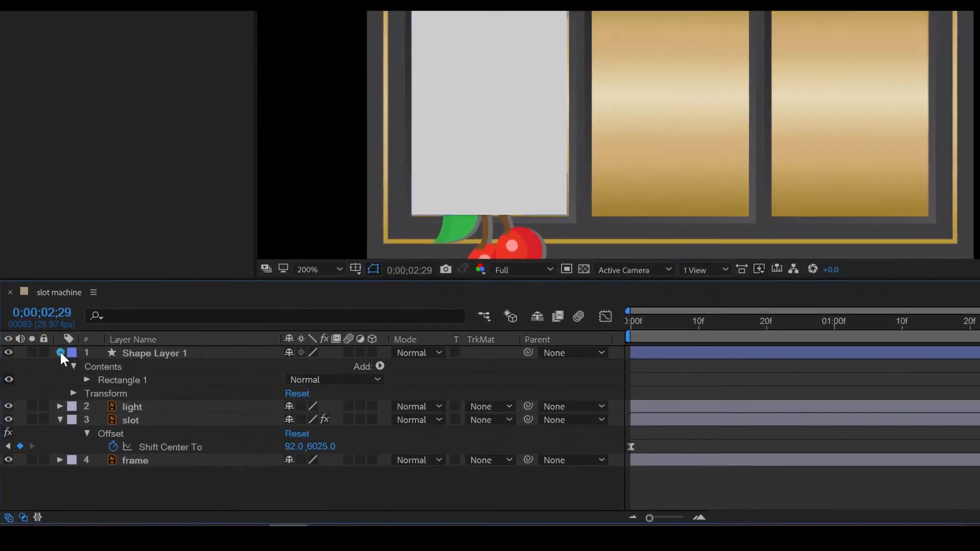
# - Rename the rectangle's shape layer as matte and move it directly above the slot layer
pyautogui.click(46, 390)
pyautogui.click(261, 463)
pyautogui.press('Return')
pyautogui.write('ma')
pyautogui.press('Return')
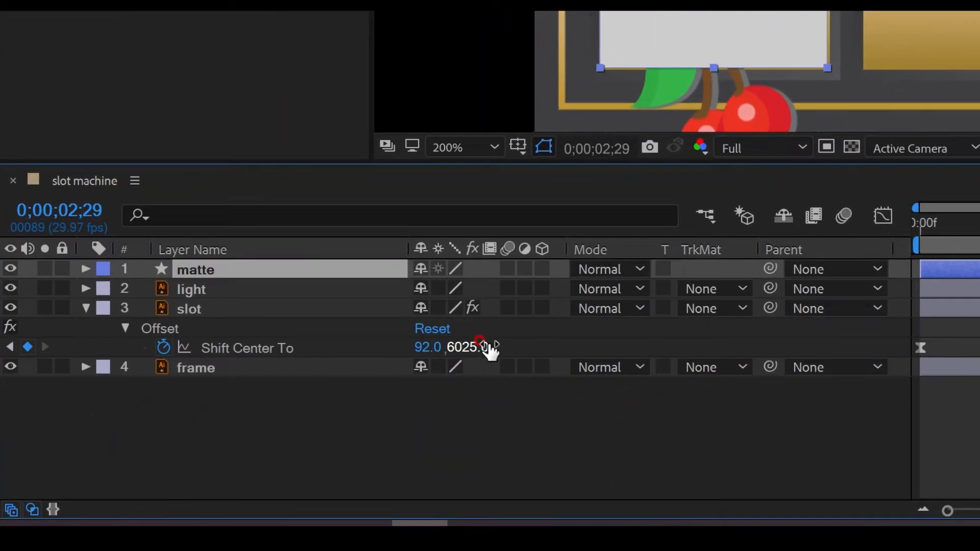
pyautogui.moveTo(261, 276); pyautogui.dragTo(278, 305)
# - Set the slot layer's track matte to Alpha using the matte layer, and preview the masked reel from the start
pyautogui.click(256, 308)
pyautogui.click(265, 287)
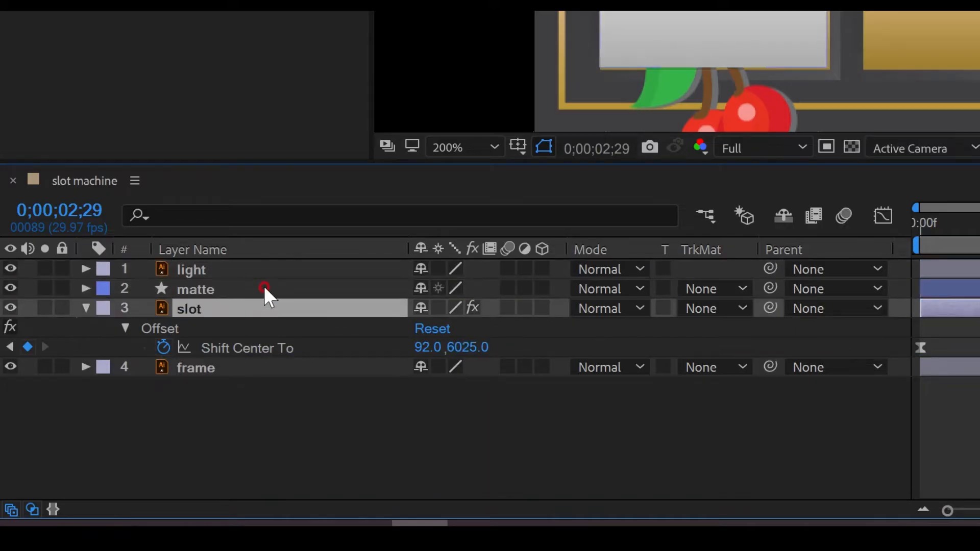
pyautogui.click(270, 308)
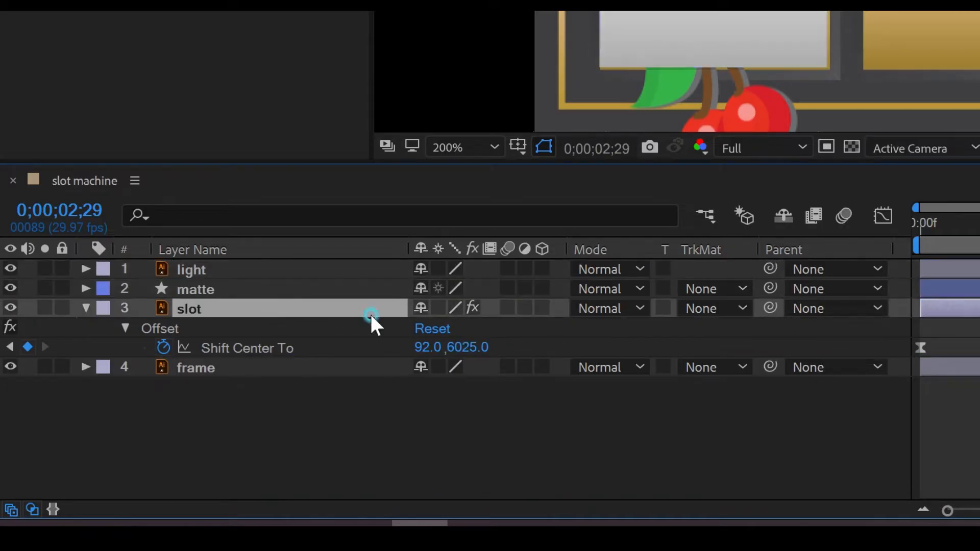
pyautogui.click(724, 310)
pyautogui.click(737, 354)
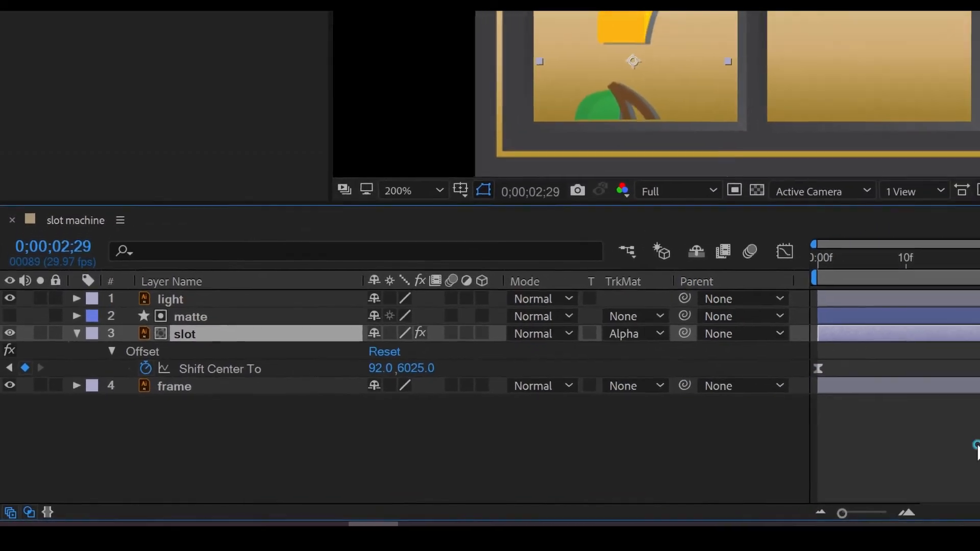
pyautogui.click(975, 446)
pyautogui.moveTo(792, 303); pyautogui.dragTo(648, 334)
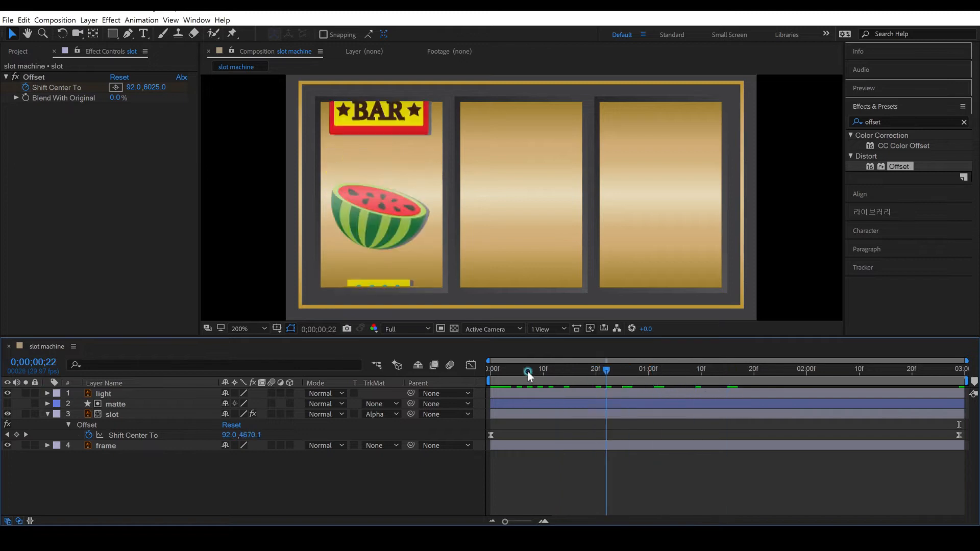
pyautogui.moveTo(528, 372); pyautogui.dragTo(490, 370)
pyautogui.press('space')
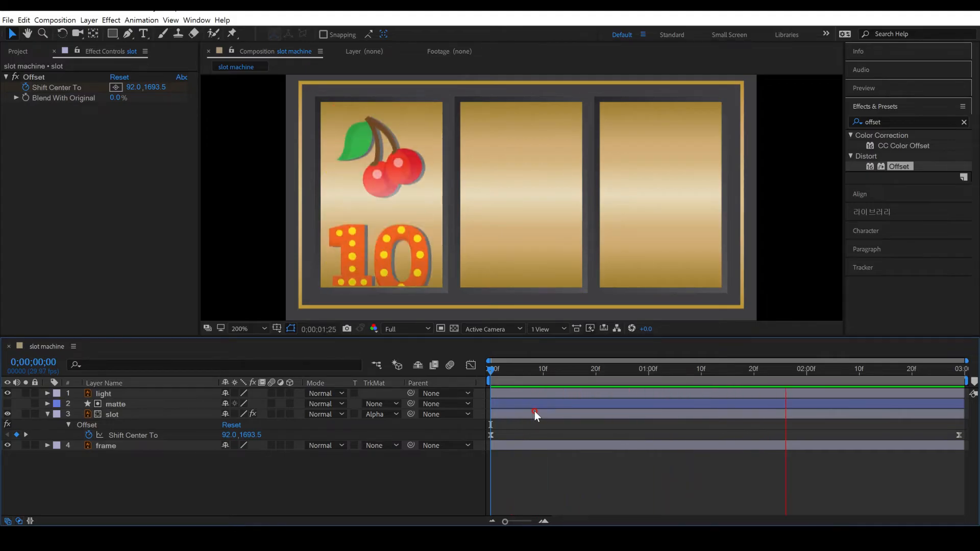
pyautogui.press('space')
# - Apply the Directional Blur effect to the slot layer with a Blur Length of 29.5, checking it at 0;00;00;13
pyautogui.moveTo(537, 374); pyautogui.dragTo(557, 381)
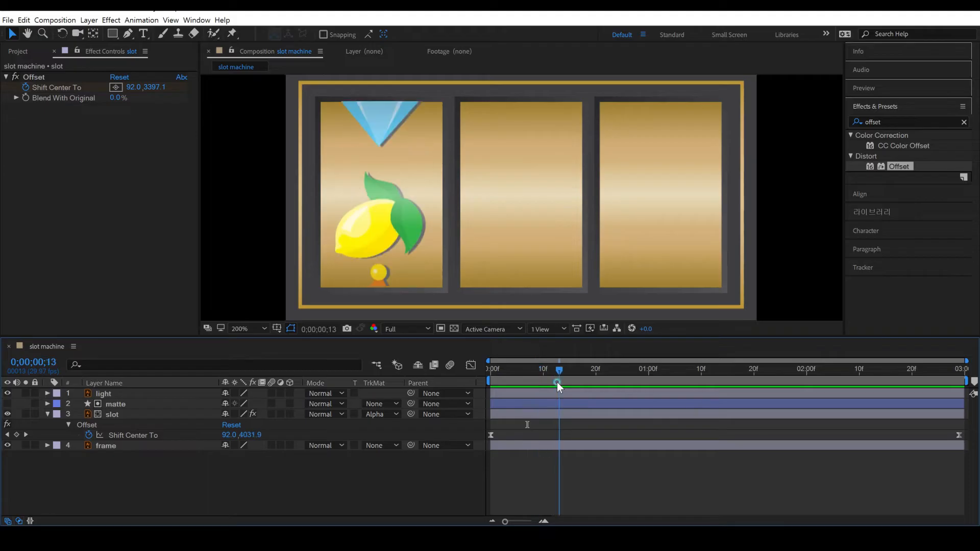
pyautogui.click(537, 404)
pyautogui.click(537, 414)
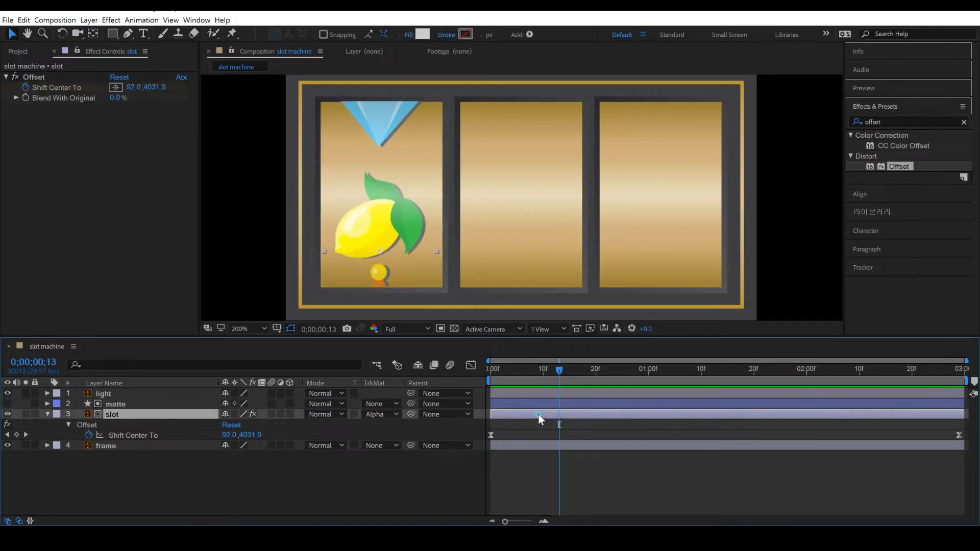
pyautogui.click(964, 123)
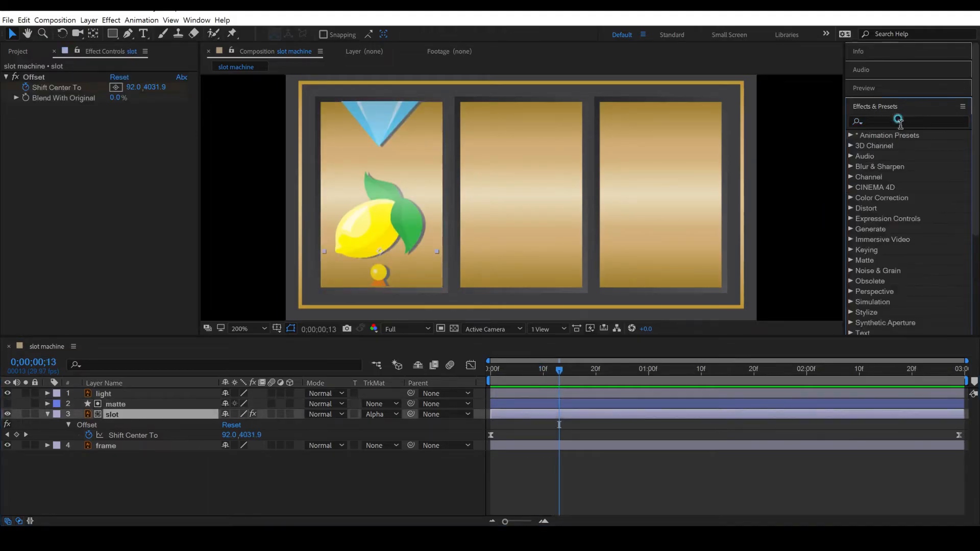
pyautogui.click(899, 123)
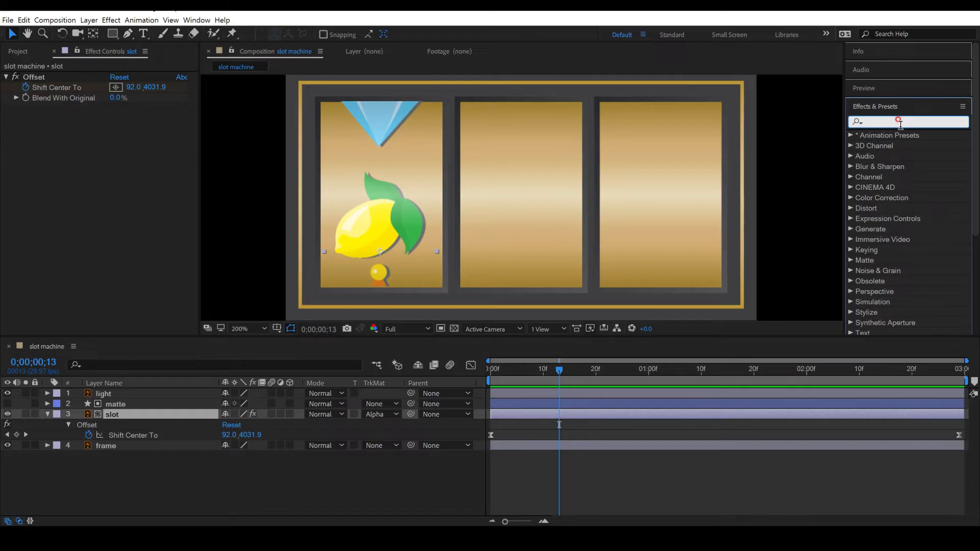
pyautogui.write('blur')
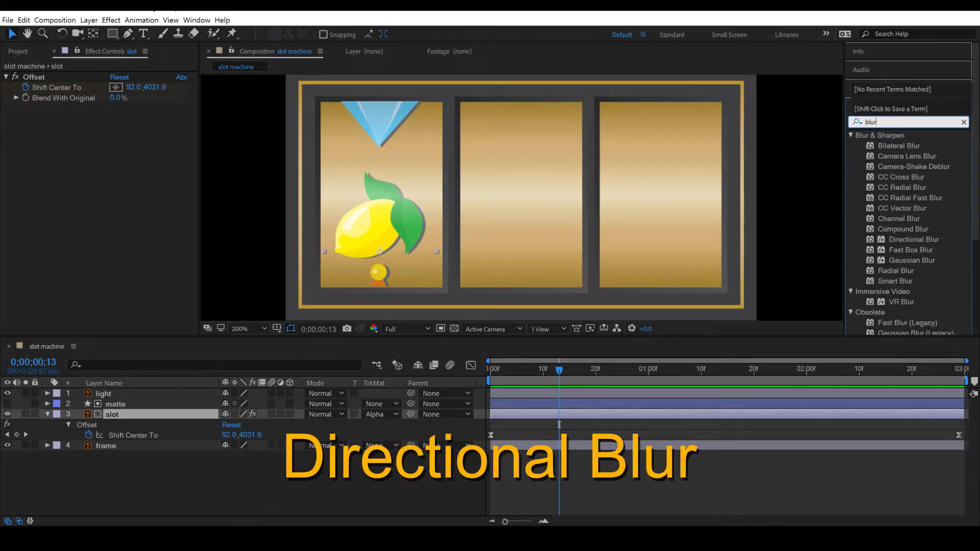
pyautogui.click(898, 240)
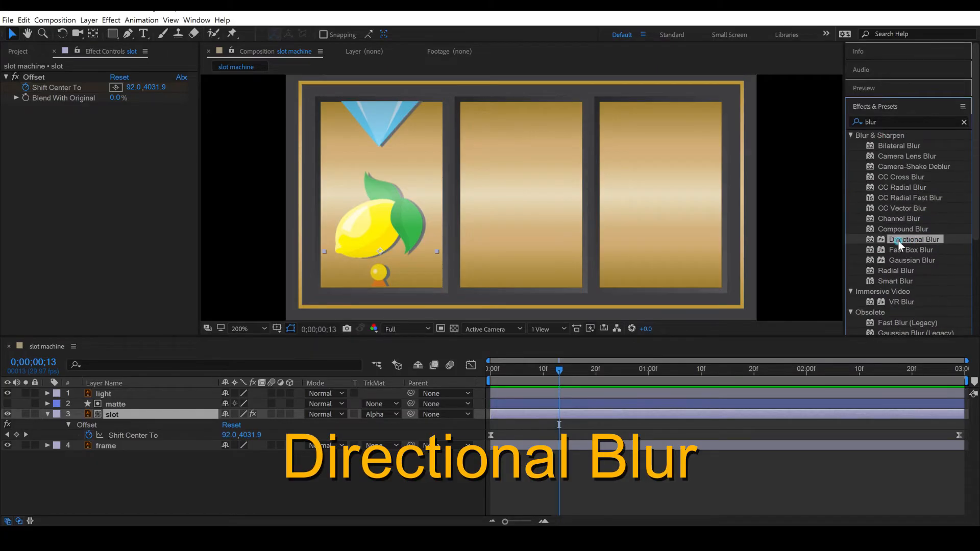
pyautogui.moveTo(918, 238); pyautogui.dragTo(102, 201)
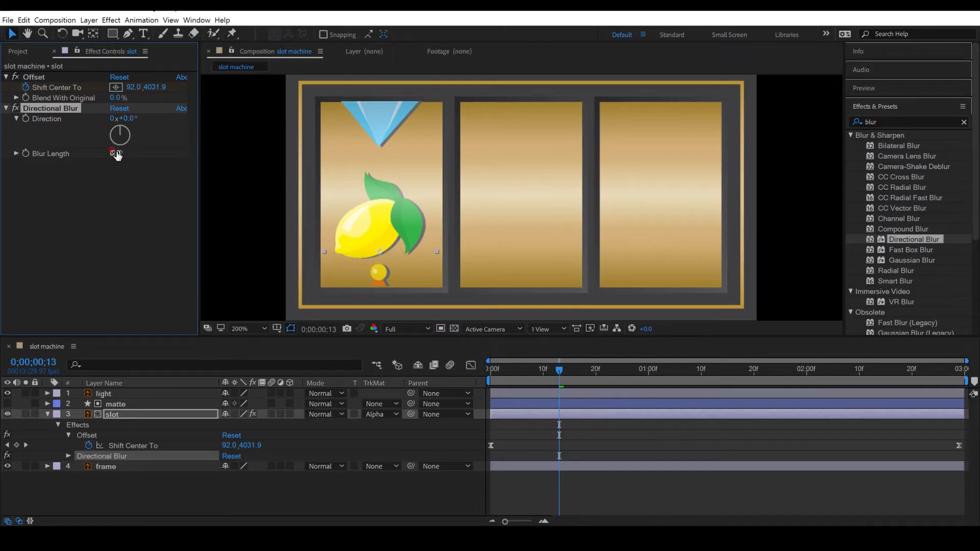
pyautogui.moveTo(115, 151); pyautogui.dragTo(374, 193)
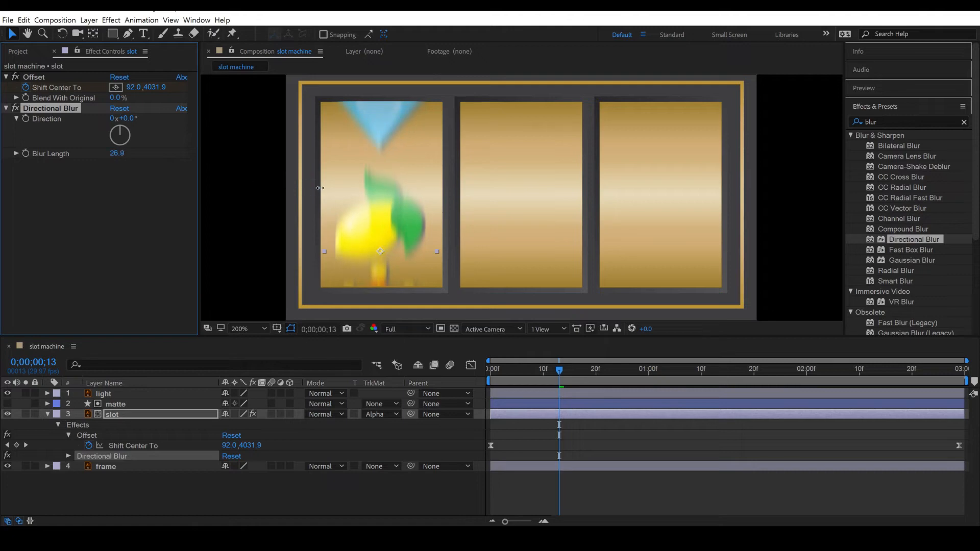
# - Set the slot layer's Blur Length to 0 and keyframe it at 0;00;00;00, checking the first few frames of reel motion
pyautogui.moveTo(561, 372); pyautogui.dragTo(491, 369)
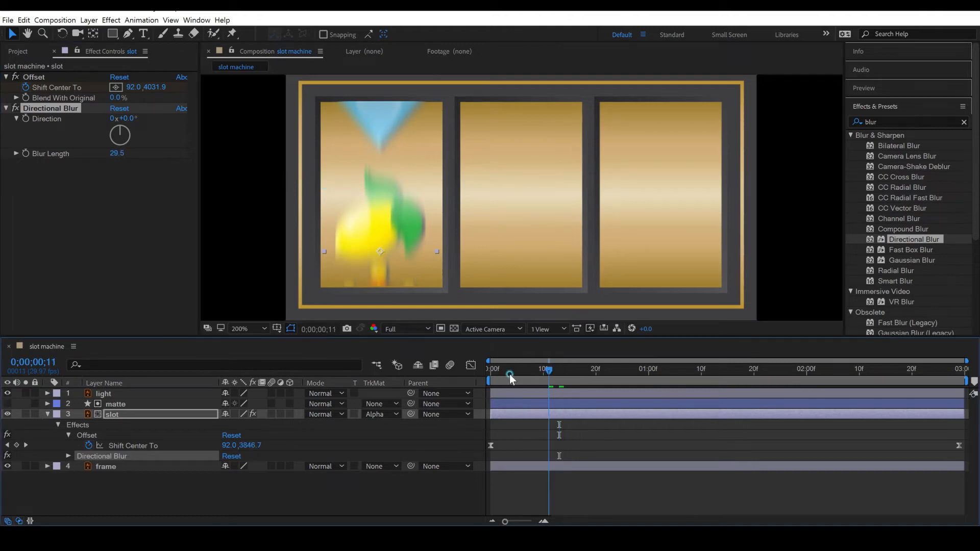
pyautogui.click(116, 152)
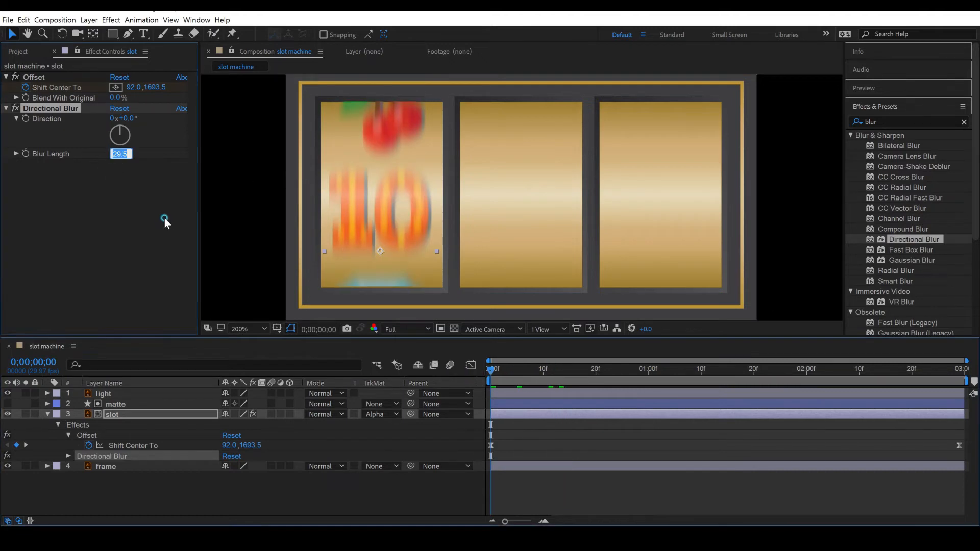
pyautogui.write('0')
pyautogui.press('Return')
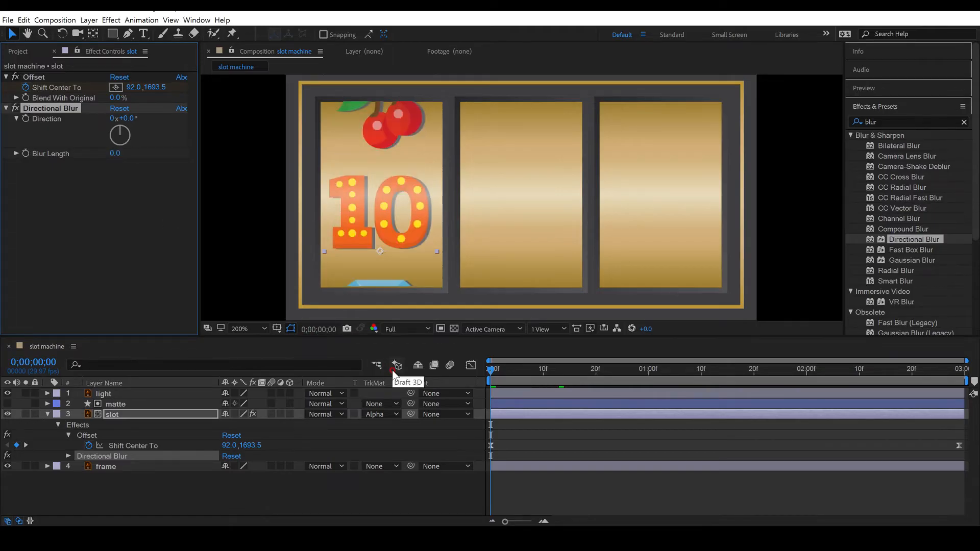
pyautogui.press('pagedown')
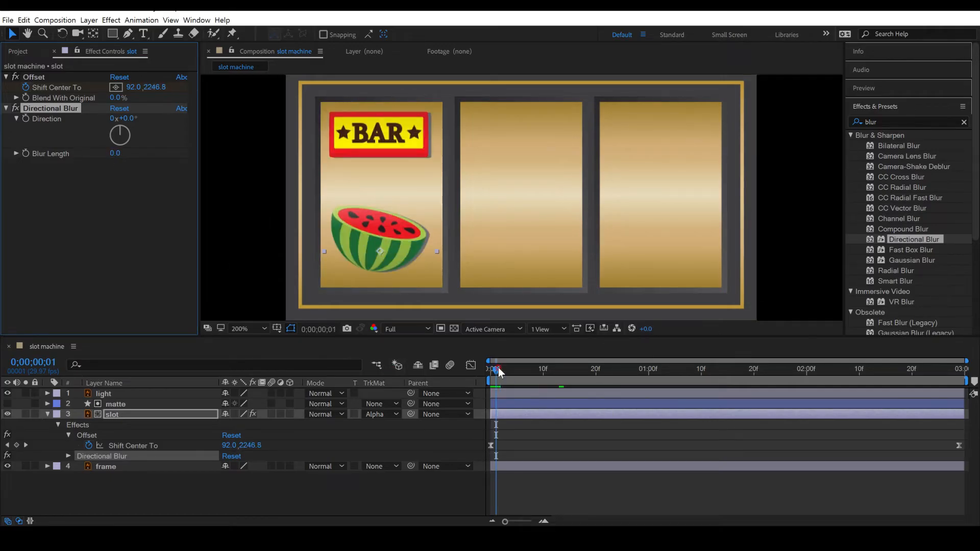
pyautogui.moveTo(503, 372); pyautogui.dragTo(517, 373)
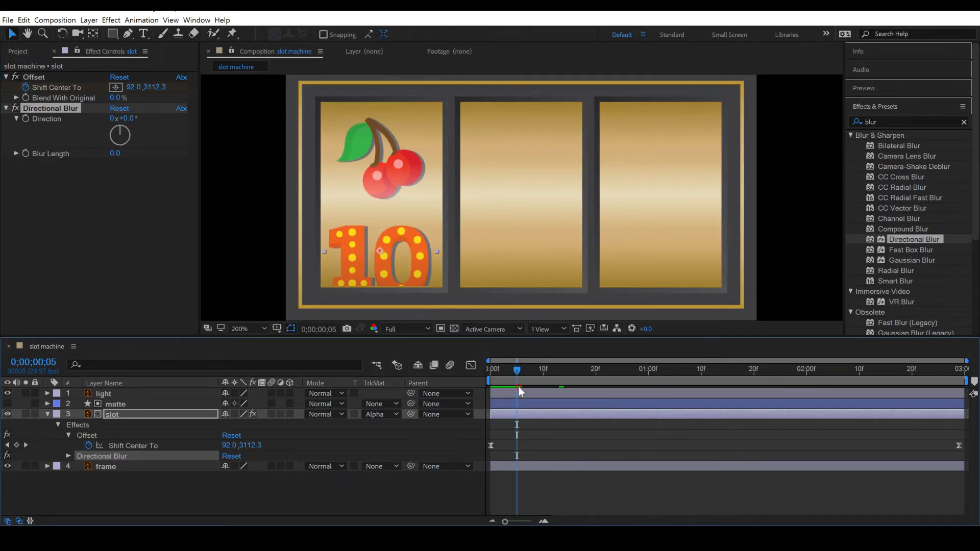
pyautogui.moveTo(516, 373); pyautogui.dragTo(490, 372)
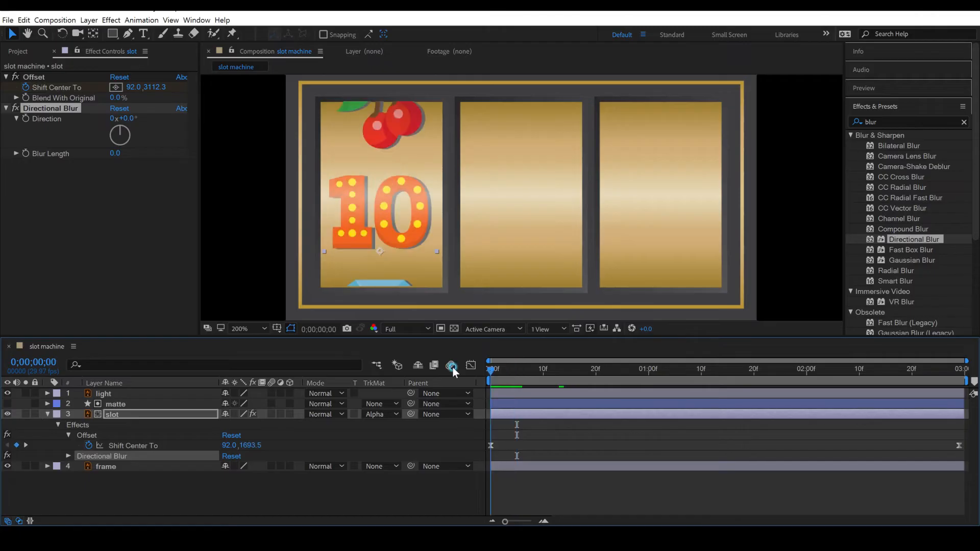
pyautogui.click(25, 152)
# - Set the slot layer's Blur Length to 50 at 0;00;00;05
pyautogui.click(42, 363)
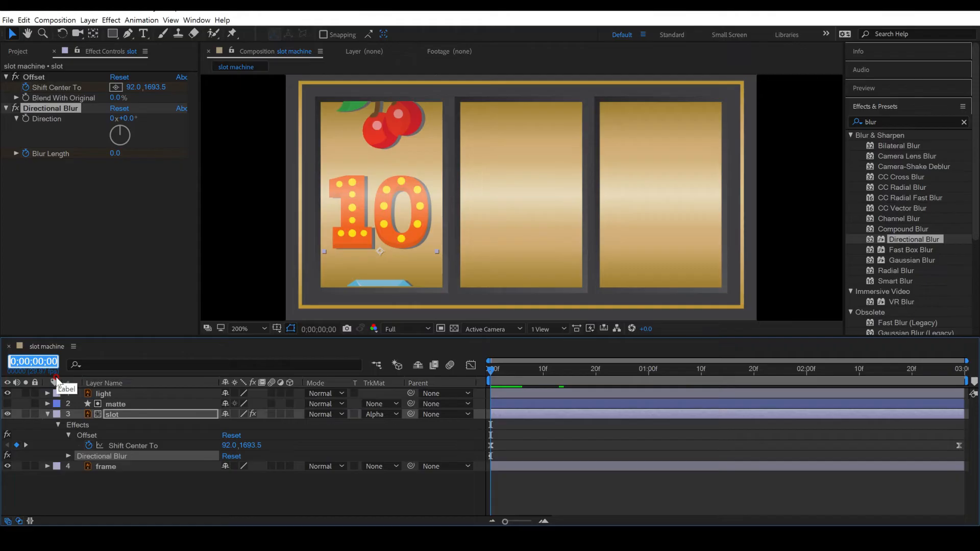
pyautogui.write('5')
pyautogui.press('Return')
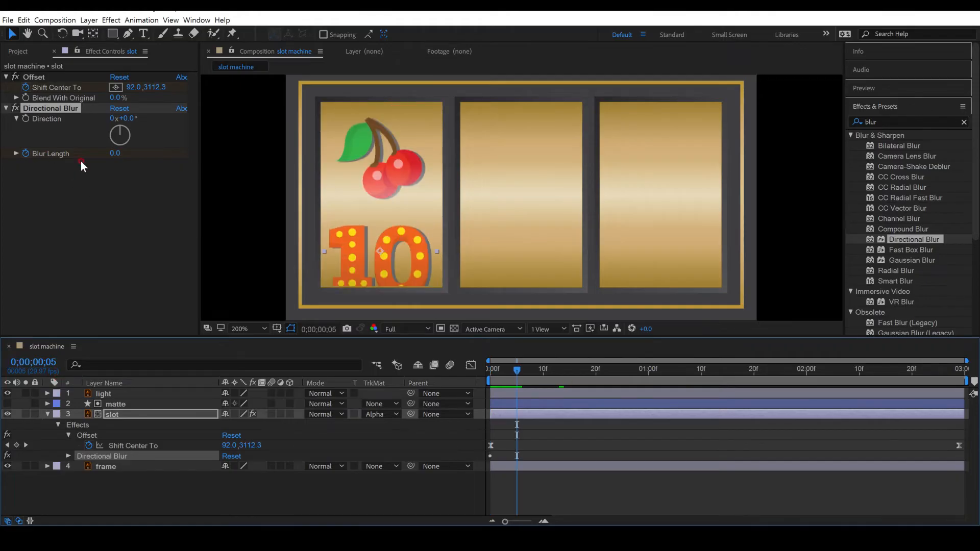
pyautogui.click(115, 153)
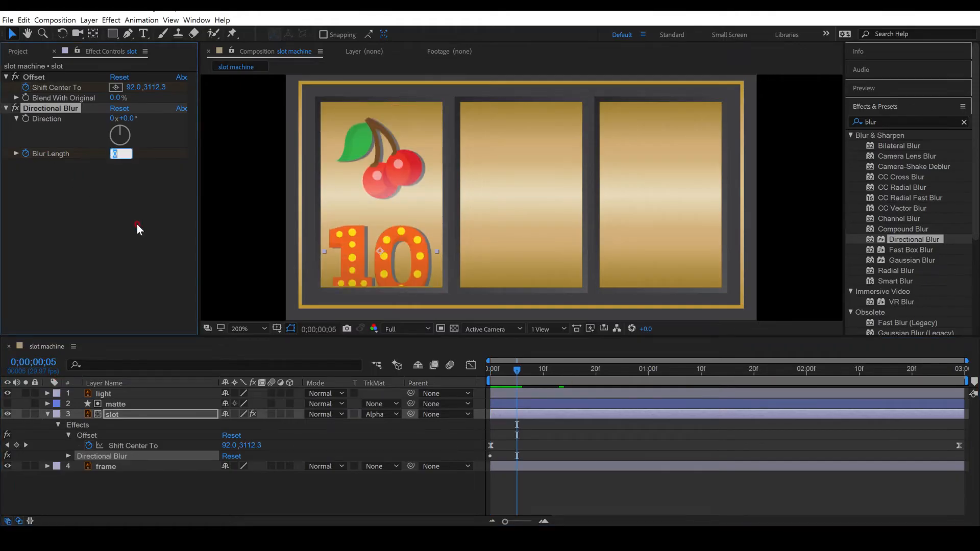
pyautogui.write('50')
pyautogui.press('Return')
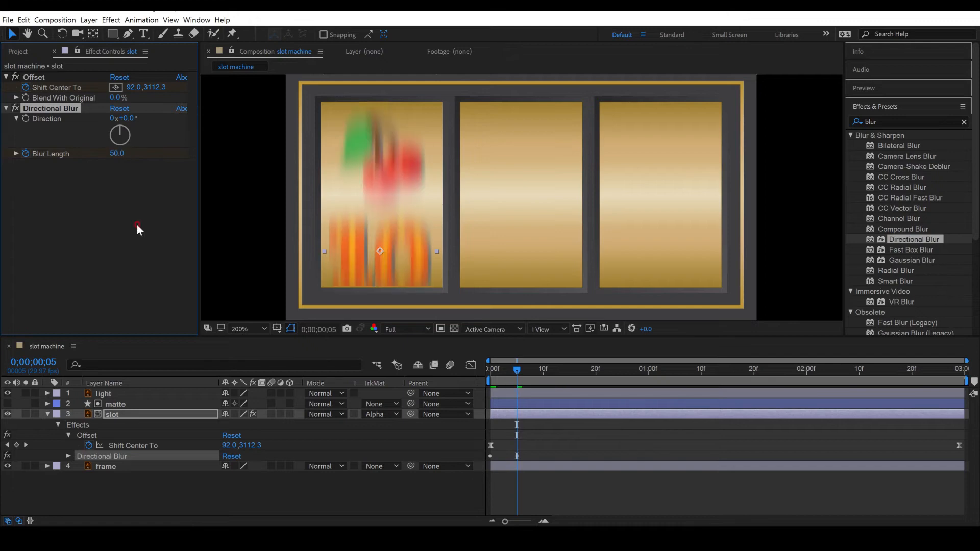
# - Reveal the slot layer's keyframed properties and add a Blur Length keyframe holding 50 at 0;00;02;00
pyautogui.moveTo(517, 371); pyautogui.dragTo(808, 386)
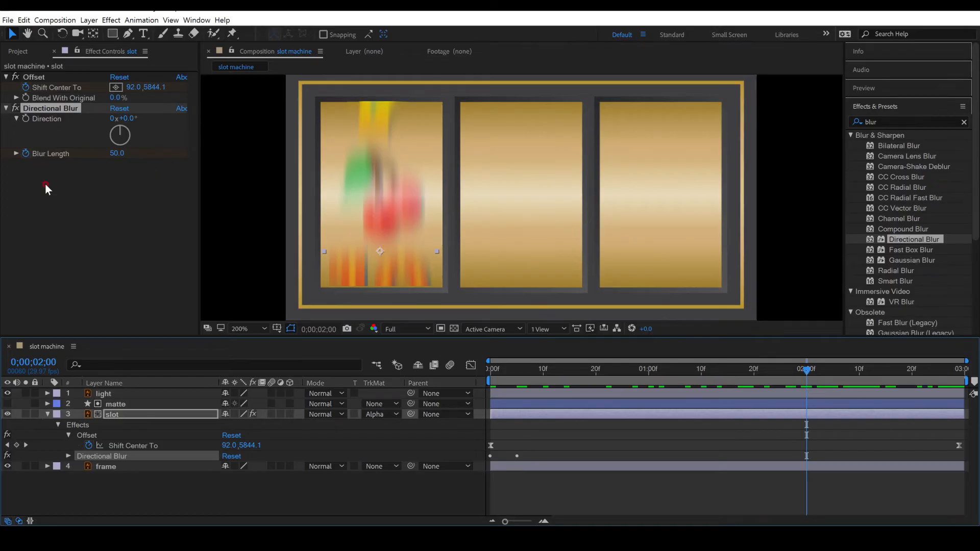
pyautogui.press('u')
pyautogui.click(16, 455)
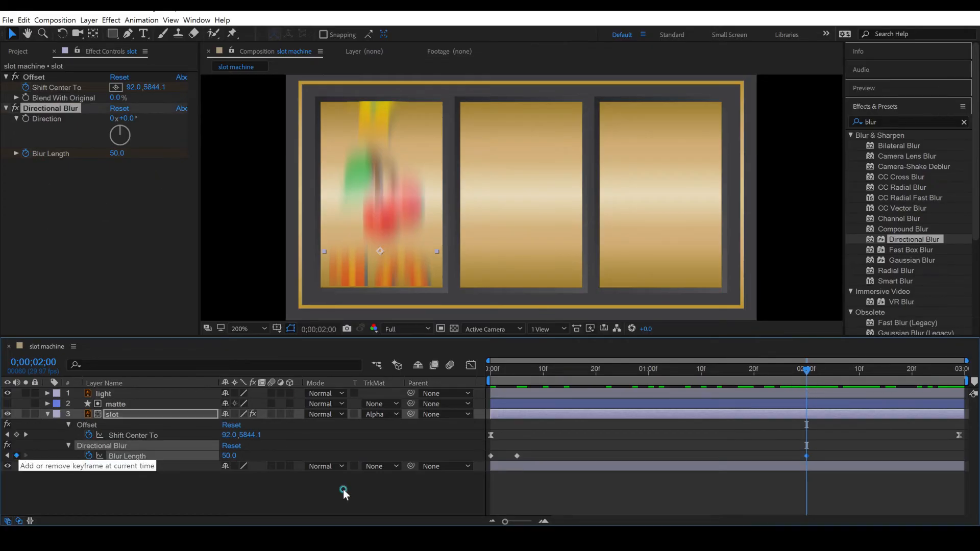
# - Set the slot layer's Blur Length to 0 at 0;00;02;29 and preview the spinning reel
pyautogui.moveTo(807, 374); pyautogui.dragTo(960, 370)
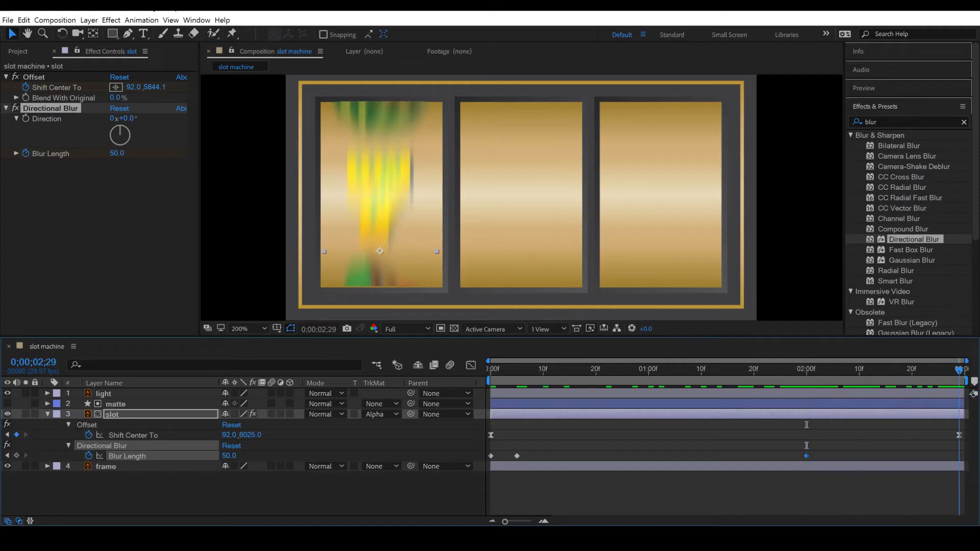
pyautogui.write('0')
pyautogui.press('Return')
pyautogui.press('space')
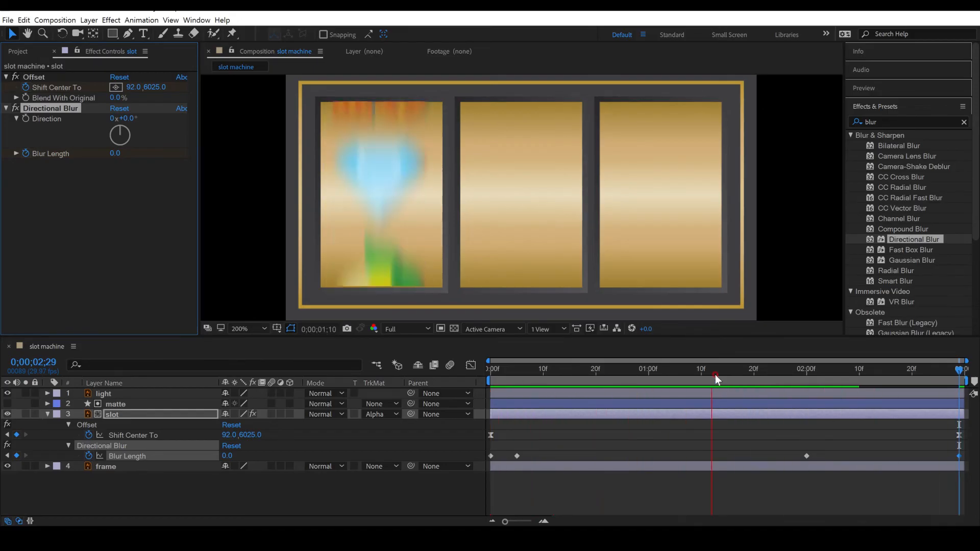
# - Move the third Blur Length keyframe earlier to about 0;00;01;10 and preview the reel from the start
pyautogui.moveTo(807, 455); pyautogui.dragTo(702, 459)
pyautogui.moveTo(728, 374); pyautogui.dragTo(384, 372)
pyautogui.press('space')
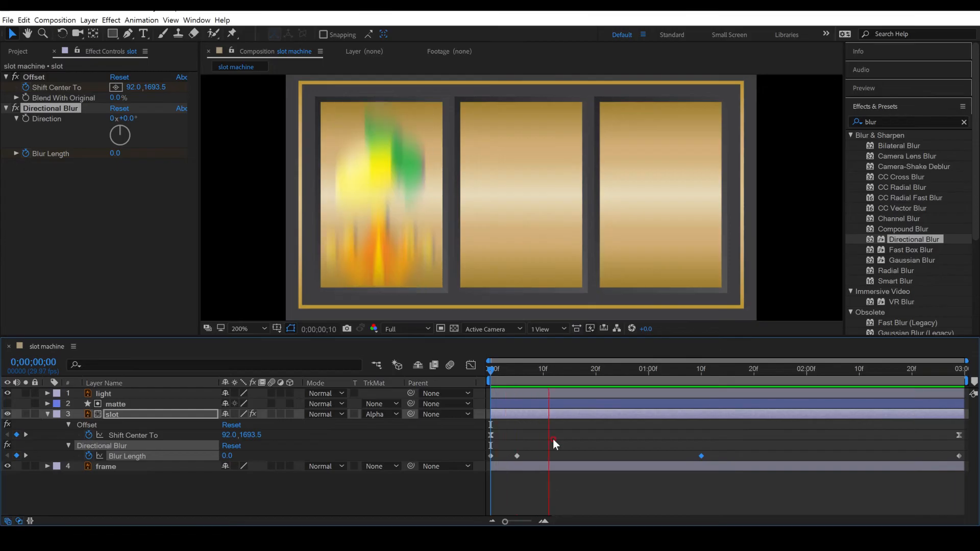
pyautogui.press('space')
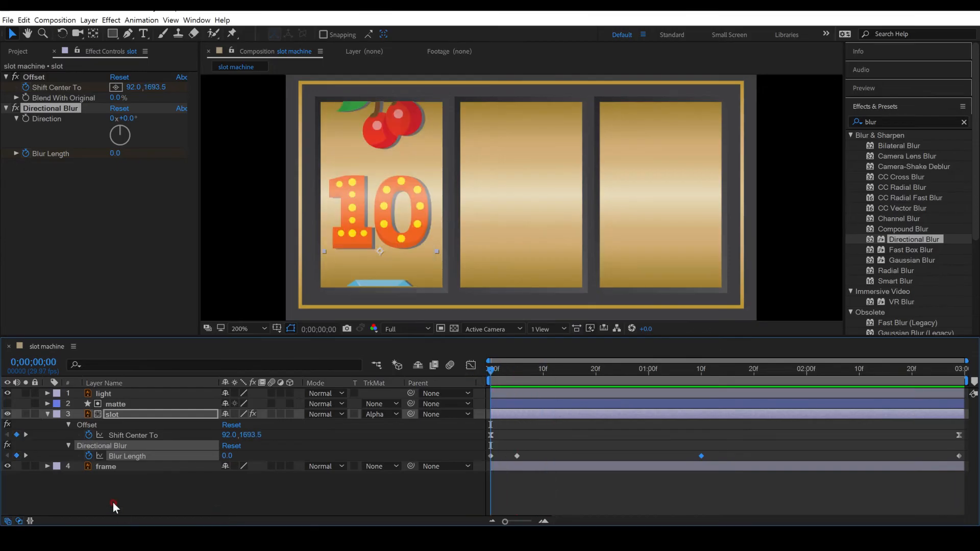
# - Duplicate the matte and slot layers together and move the copies into the middle reel window
pyautogui.click(121, 418)
pyautogui.keyDown('shift'); pyautogui.click(119, 404); pyautogui.keyUp('shift')
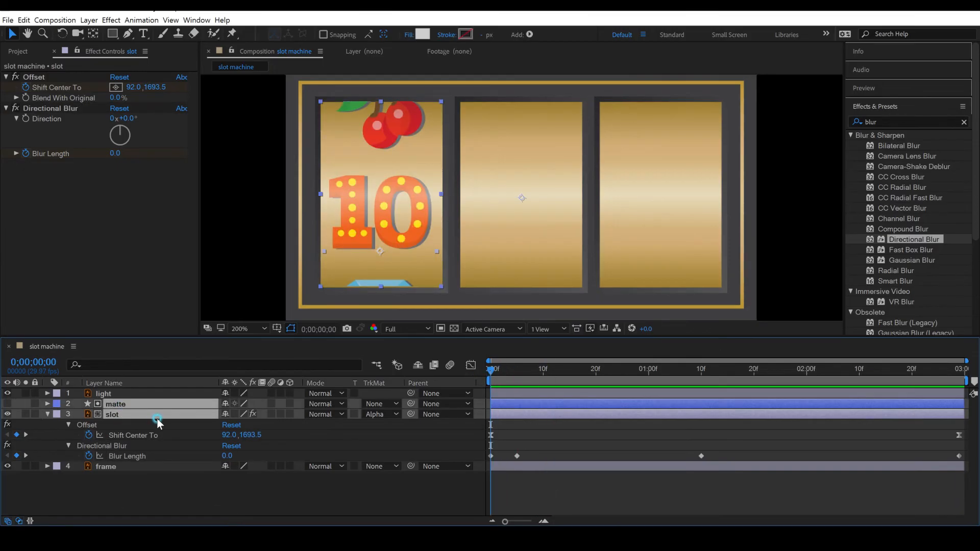
pyautogui.hotkey('ctrl', 'd')
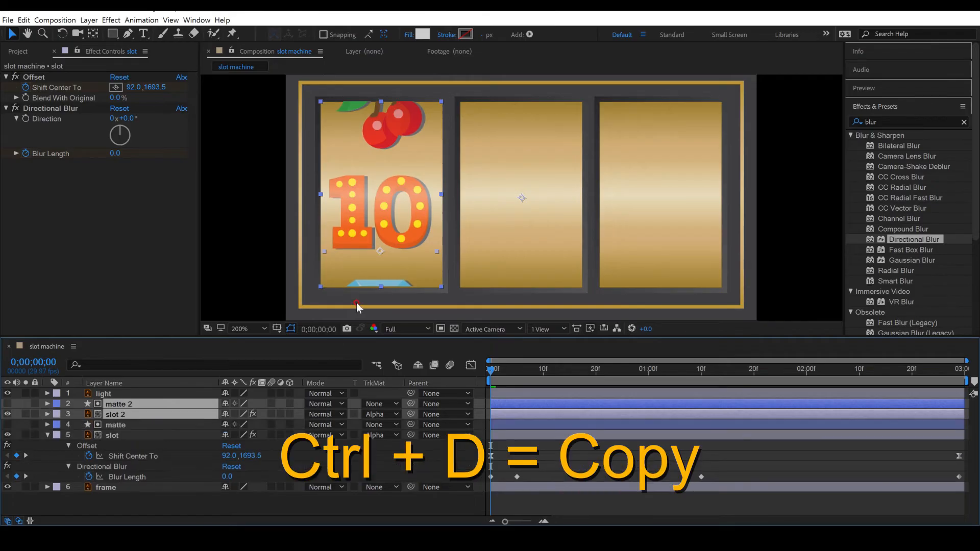
pyautogui.moveTo(406, 251); pyautogui.dragTo(546, 261)
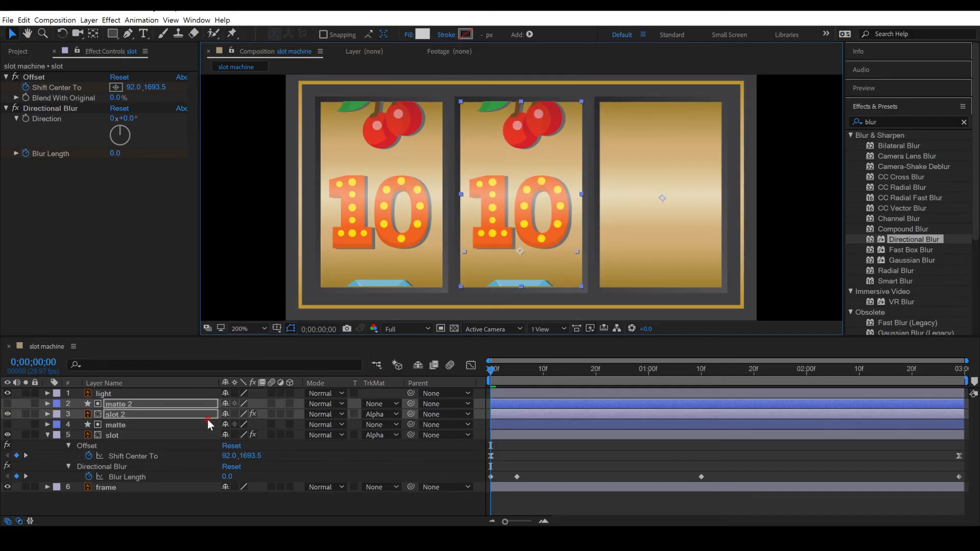
# - Duplicate the matte 2 and slot 2 layers, move the copies into the third reel window, and preview all three reels
pyautogui.click(143, 417)
pyautogui.keyDown('ctrl'); pyautogui.click(153, 404); pyautogui.keyUp('ctrl')
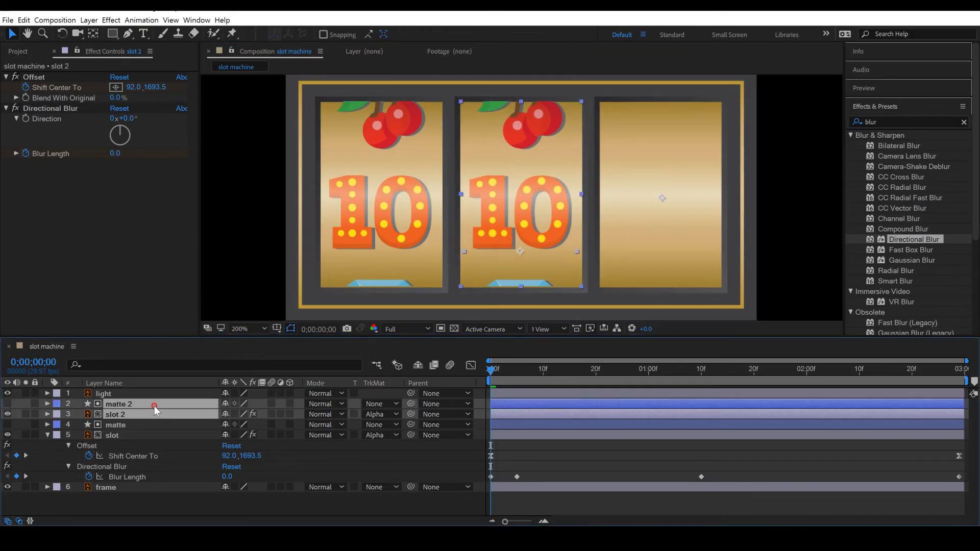
pyautogui.hotkey('ctrl', 'd')
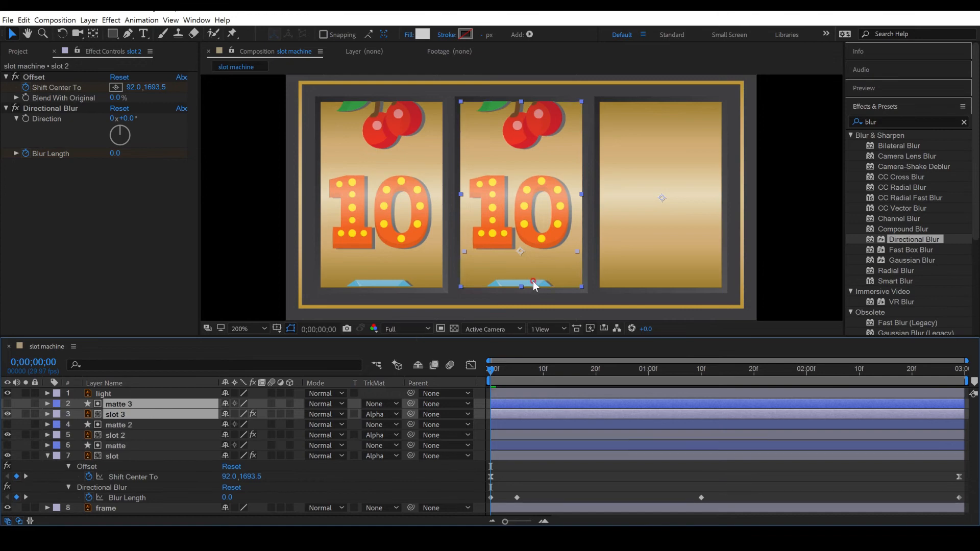
pyautogui.moveTo(559, 252); pyautogui.dragTo(680, 264)
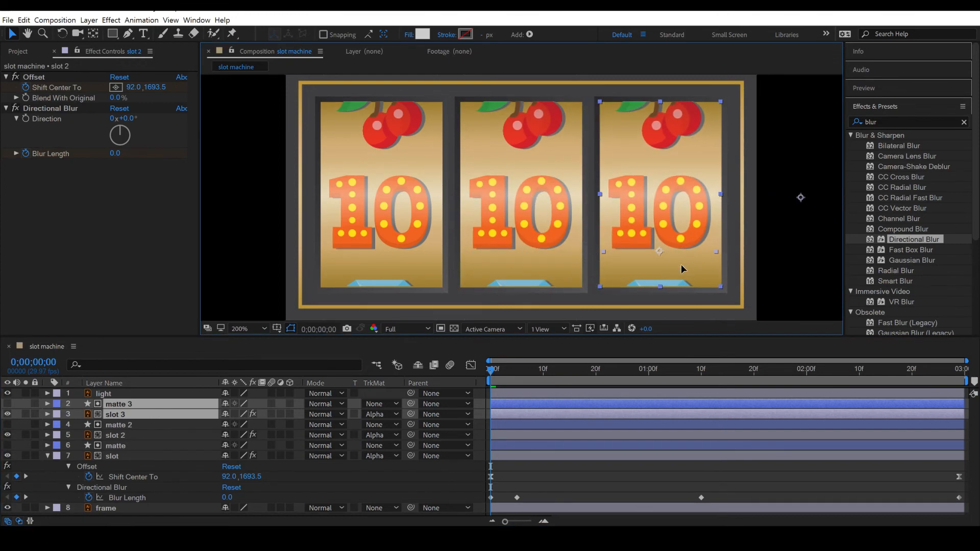
pyautogui.click(678, 472)
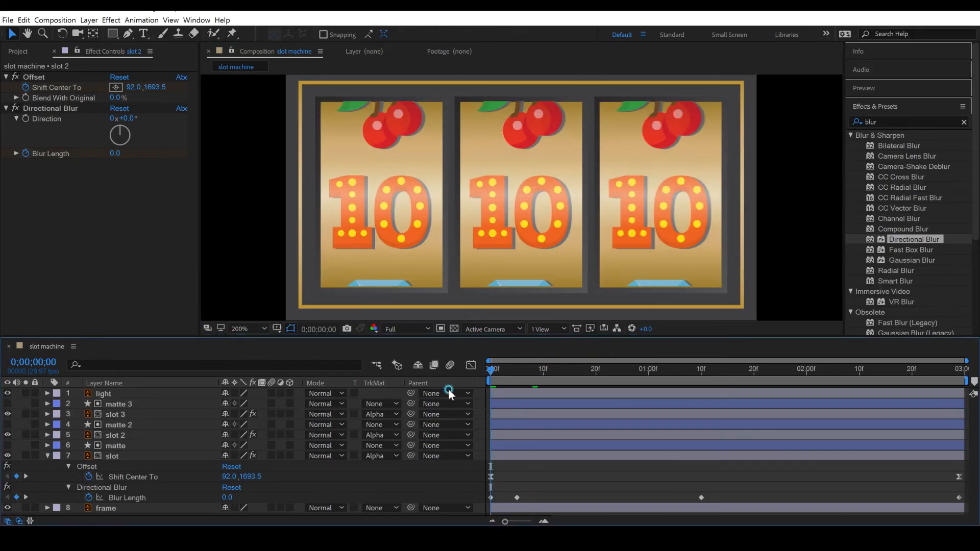
pyautogui.press('space')
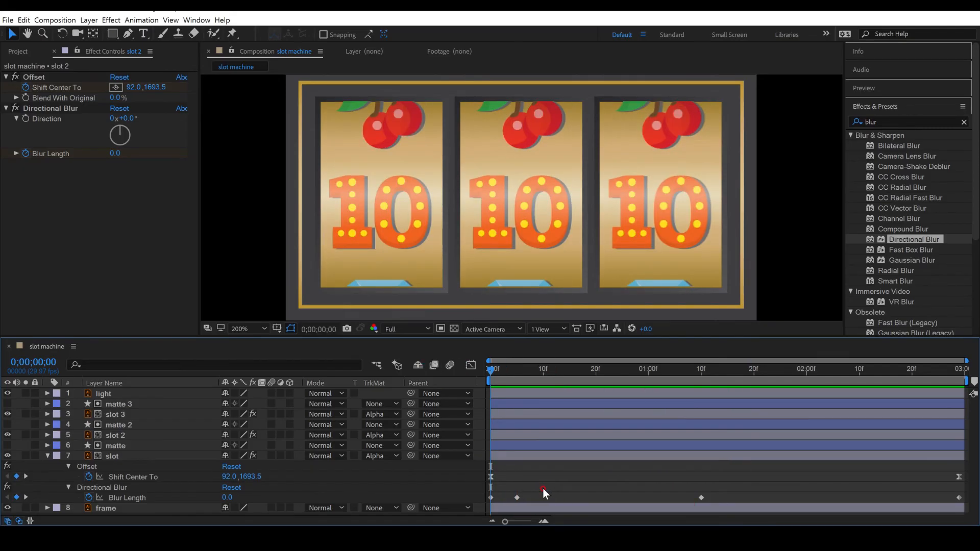
# - Reveal the keyframes of all layers, enlarge the timeline area, and fit the composition in its viewer
pyautogui.hotkey('ctrl', 'a')
pyautogui.press('u')
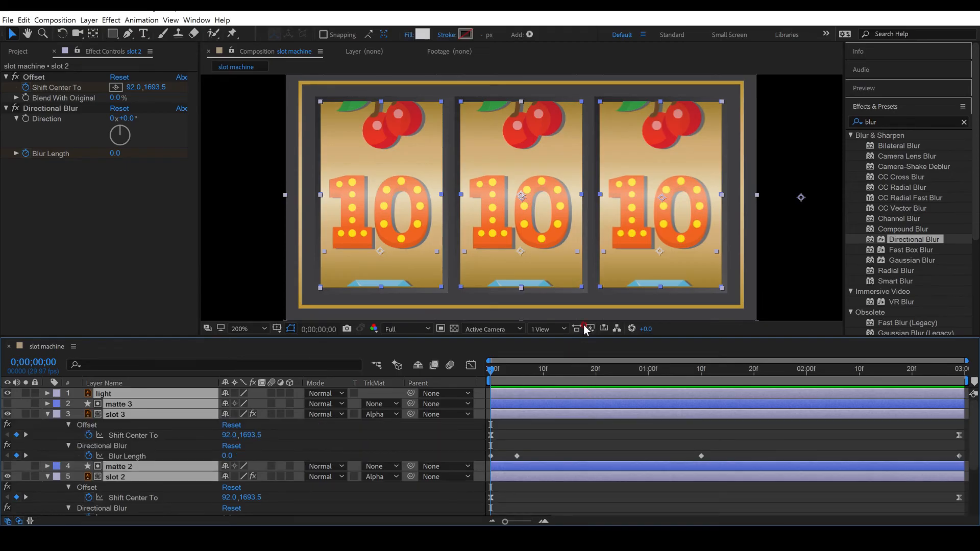
pyautogui.moveTo(582, 337); pyautogui.dragTo(586, 258)
pyautogui.hotkey('shift', '/')
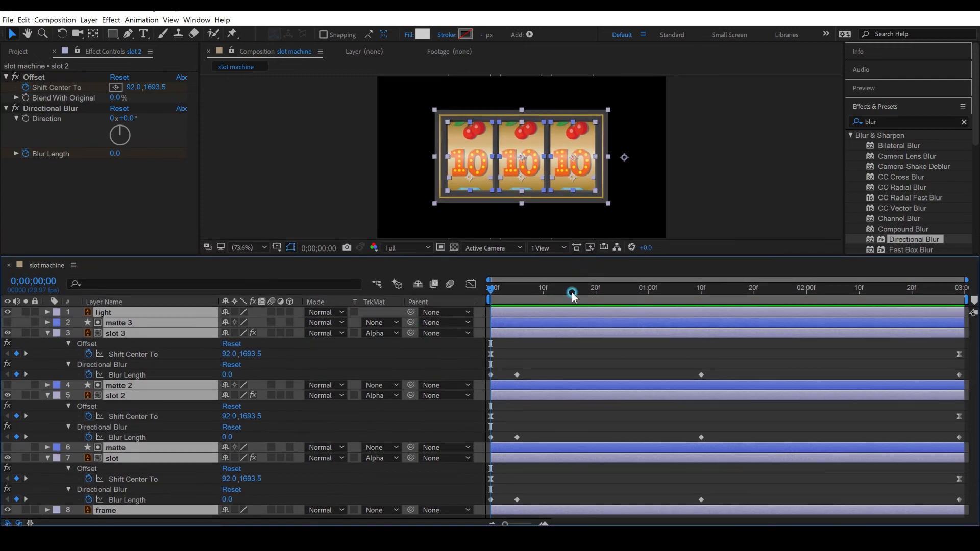
pyautogui.click(567, 350)
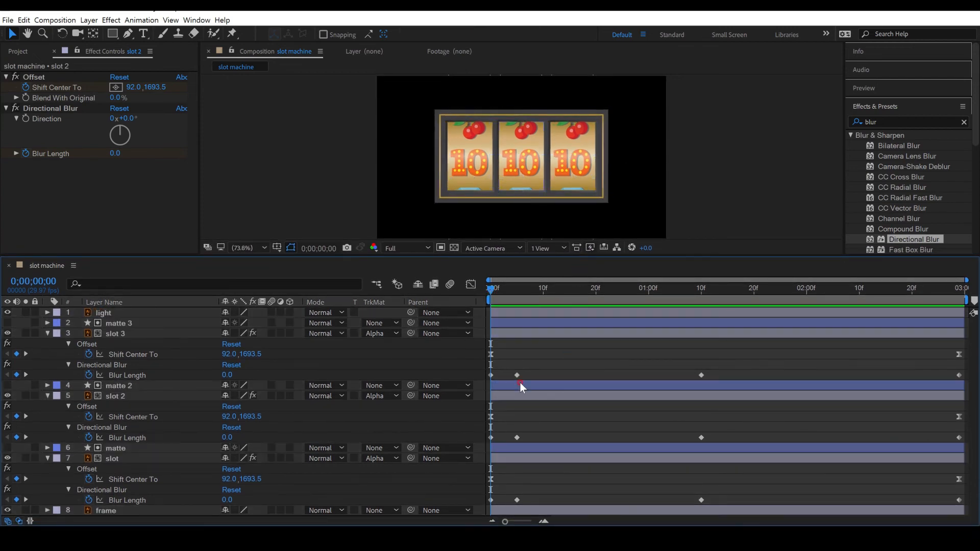
# - Shorten the keyframe timing so slot ends at about 0;00;02;11 and slot 2 at about 0;00;02;19, and preview the staggered reels
pyautogui.click(867, 460)
pyautogui.click(859, 510)
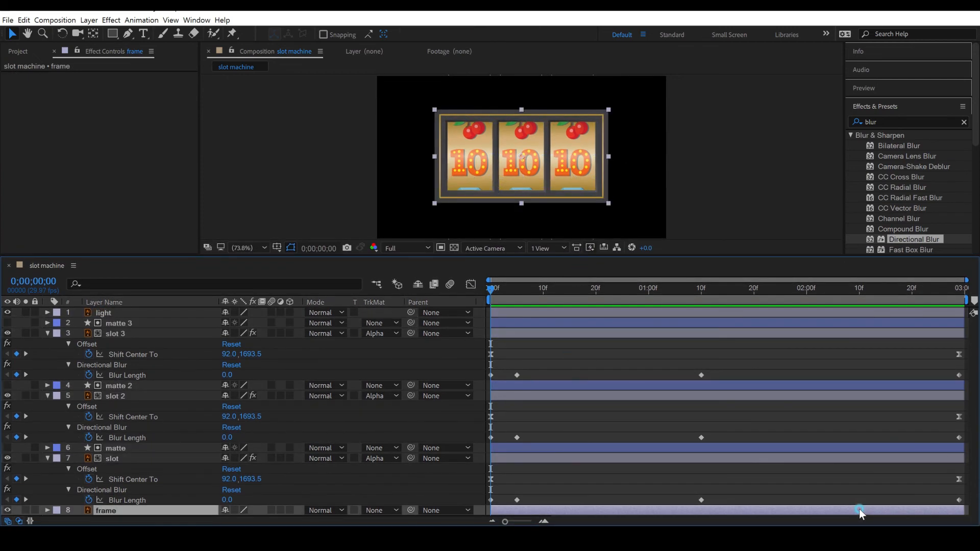
pyautogui.click(852, 456)
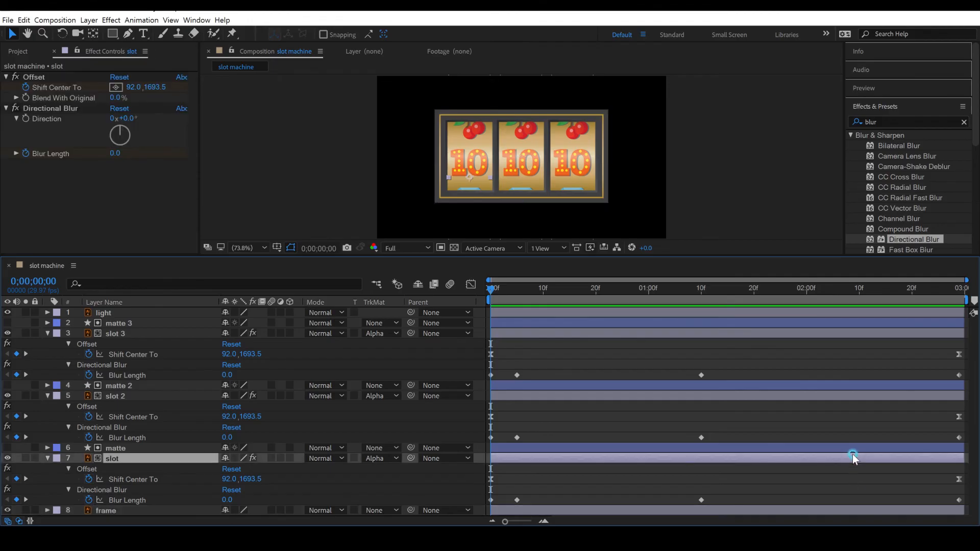
pyautogui.moveTo(470, 478); pyautogui.dragTo(864, 504)
pyautogui.moveTo(481, 407); pyautogui.dragTo(908, 438)
pyautogui.press('space')
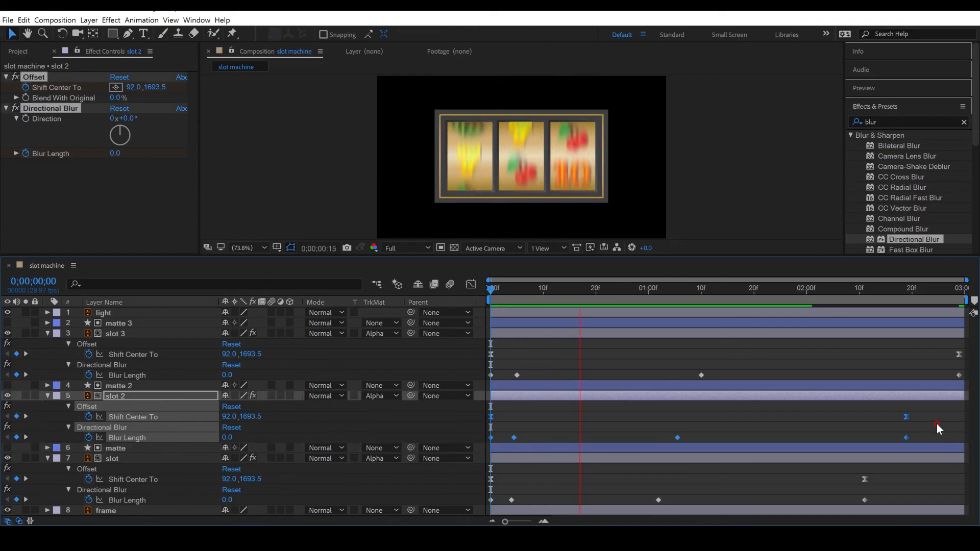